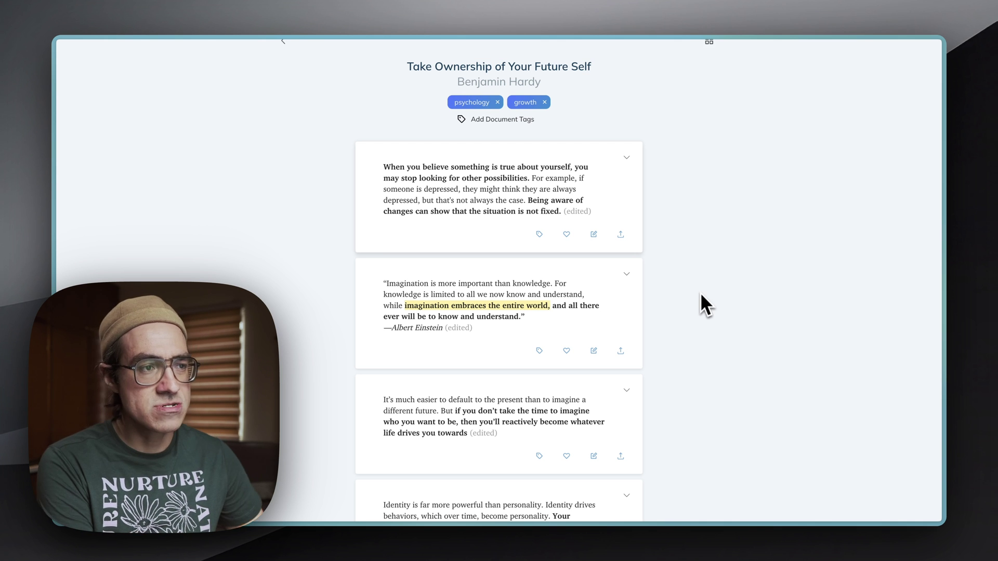
Insert a blank line before the bold sentence in the "Identity is far more powerful than personality" highlight and save it
{"action": "scroll", "coordinate": [701, 295], "scroll_direction": "down", "scroll_amount": 5}
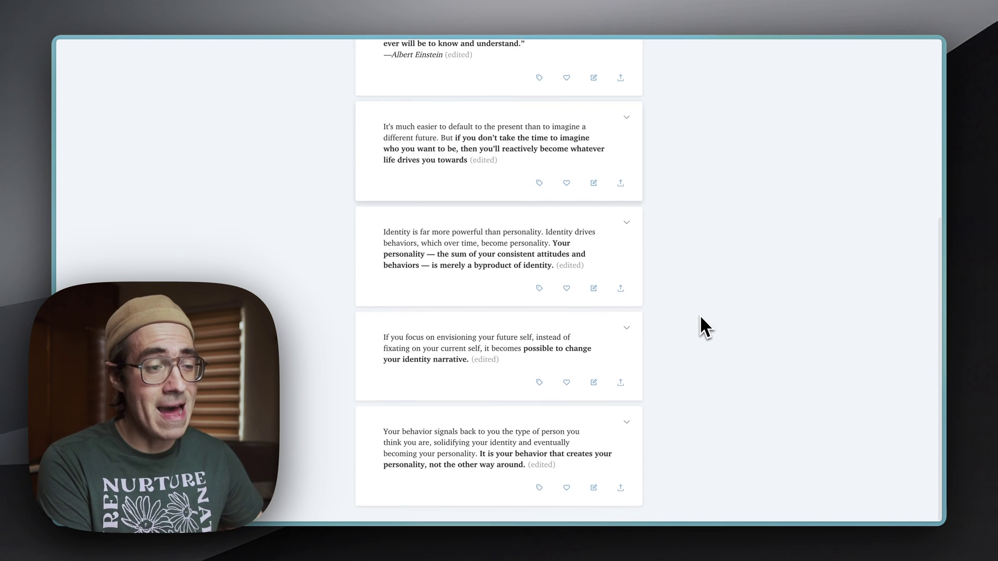
{"action": "left_click", "coordinate": [594, 297]}
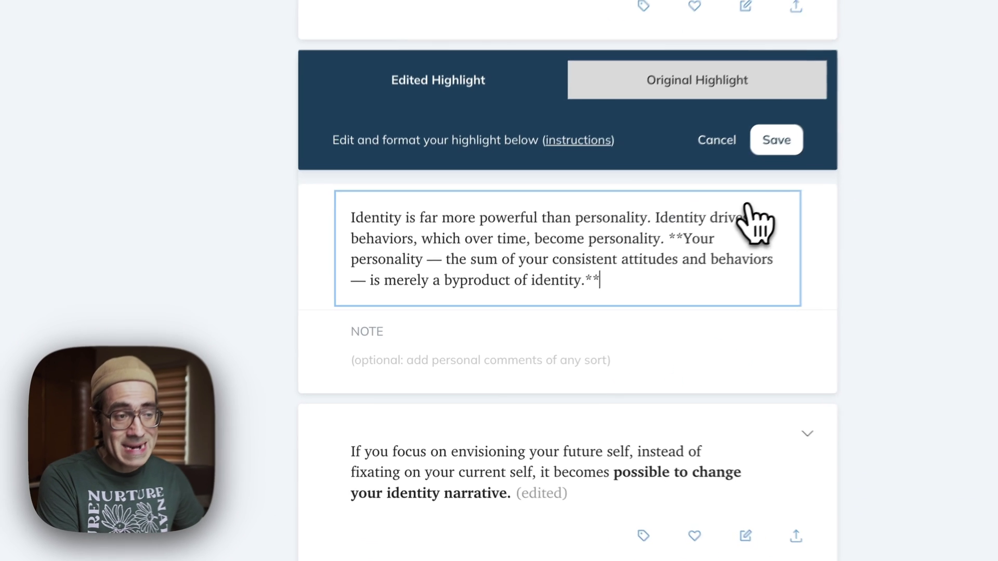
{"action": "left_click", "coordinate": [684, 229]}
{"action": "key", "text": "Return"}
{"action": "key", "text": "Return"}
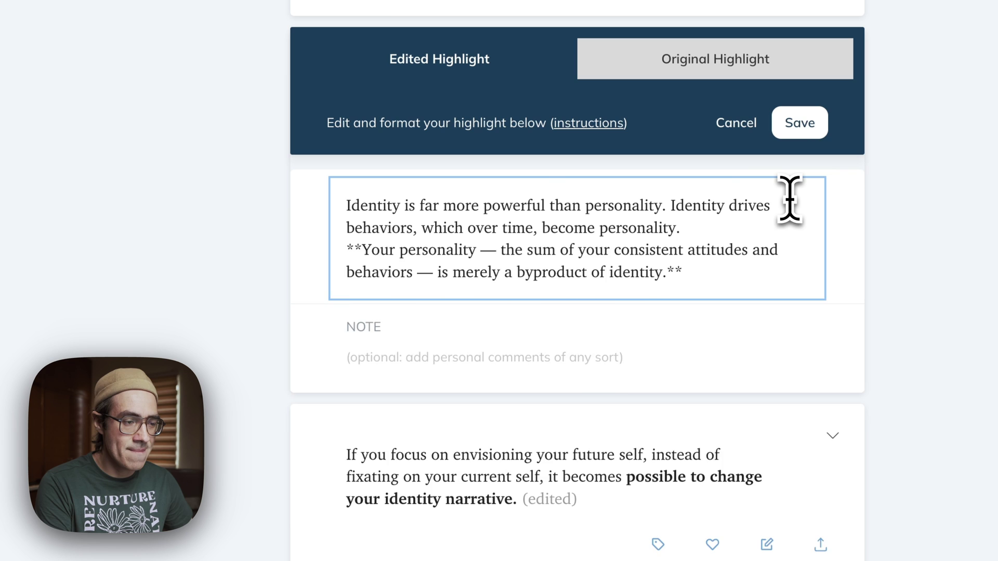
{"action": "left_click", "coordinate": [813, 136]}
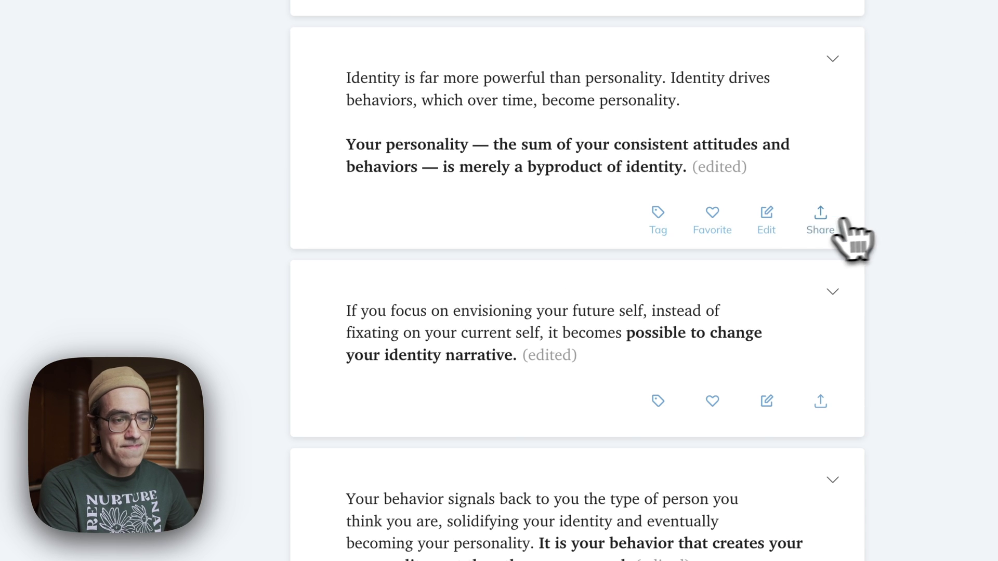
Reopen the identity highlight for editing, remove the paragraph break before the bold sentence, and save it
{"action": "left_click", "coordinate": [766, 213]}
{"action": "left_click", "coordinate": [335, 269]}
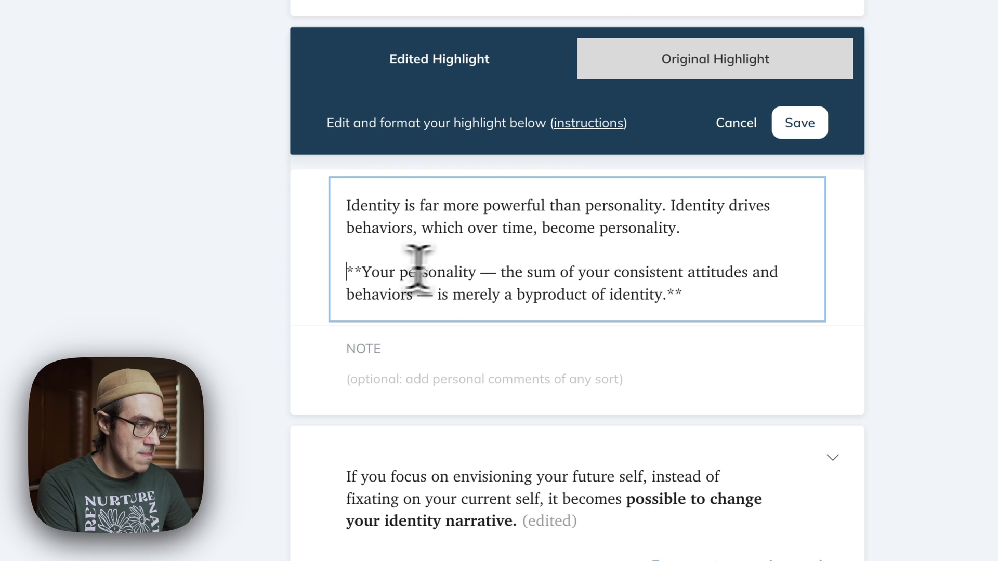
{"action": "key", "text": "BackSpace"}
{"action": "key", "text": "BackSpace"}
{"action": "left_click", "coordinate": [800, 123]}
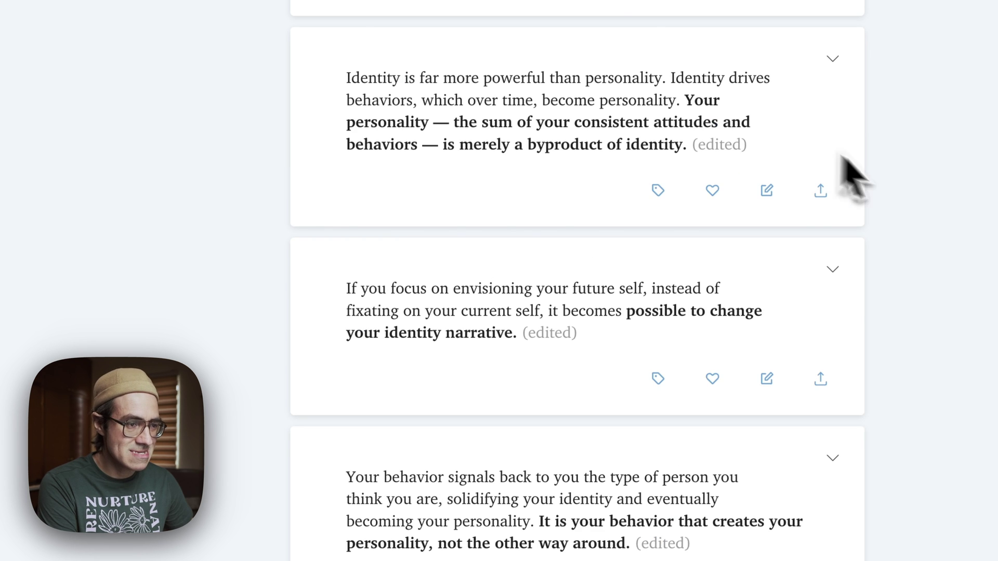
Review the formatting of the Albert Einstein quote highlight and mark it as read
{"action": "scroll", "coordinate": [970, 200], "scroll_direction": "down", "scroll_amount": 10}
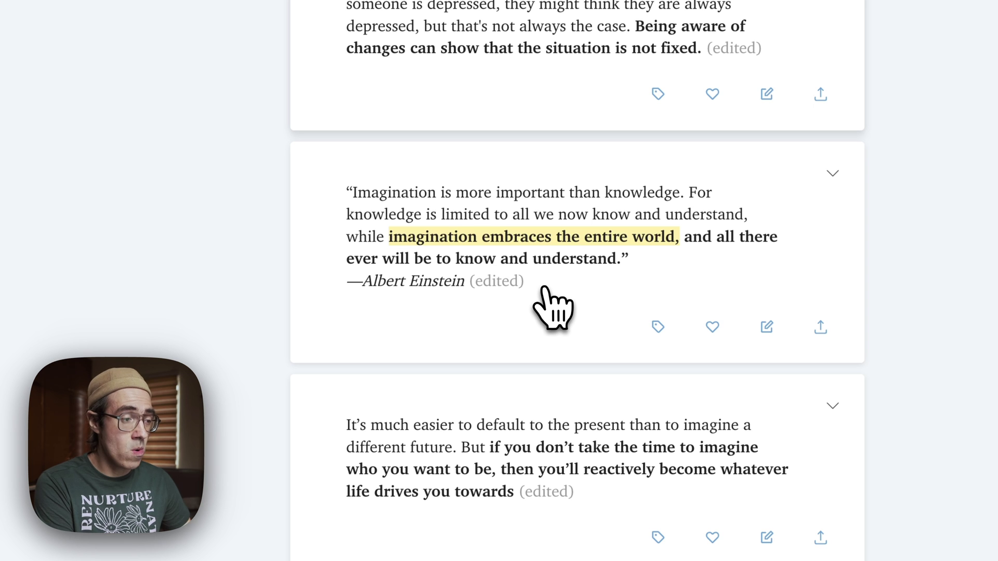
{"action": "left_click_drag", "start_coordinate": [546, 283], "coordinate": [347, 286]}
{"action": "left_click", "coordinate": [336, 287]}
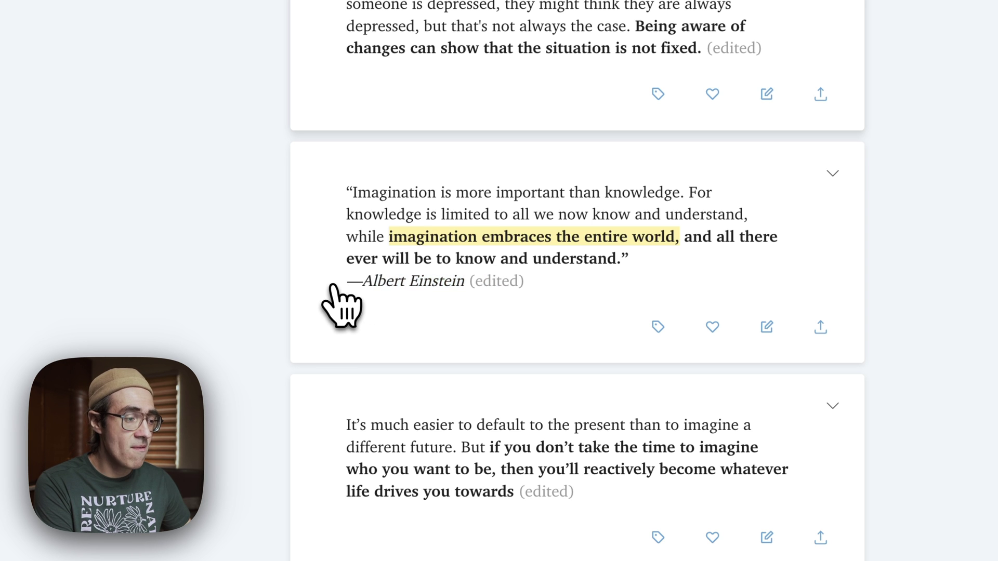
{"action": "left_click", "coordinate": [399, 406]}
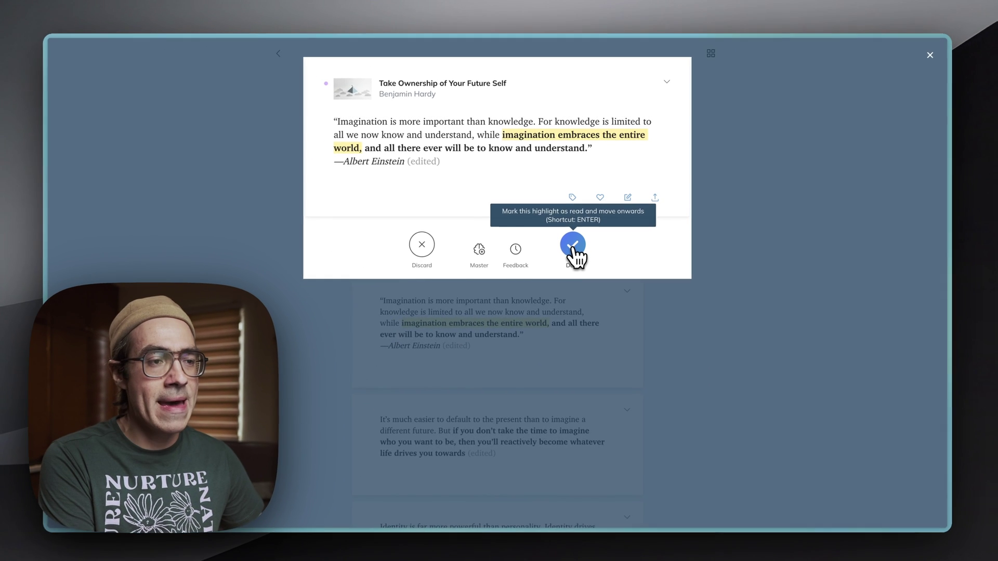
{"action": "left_click", "coordinate": [575, 248]}
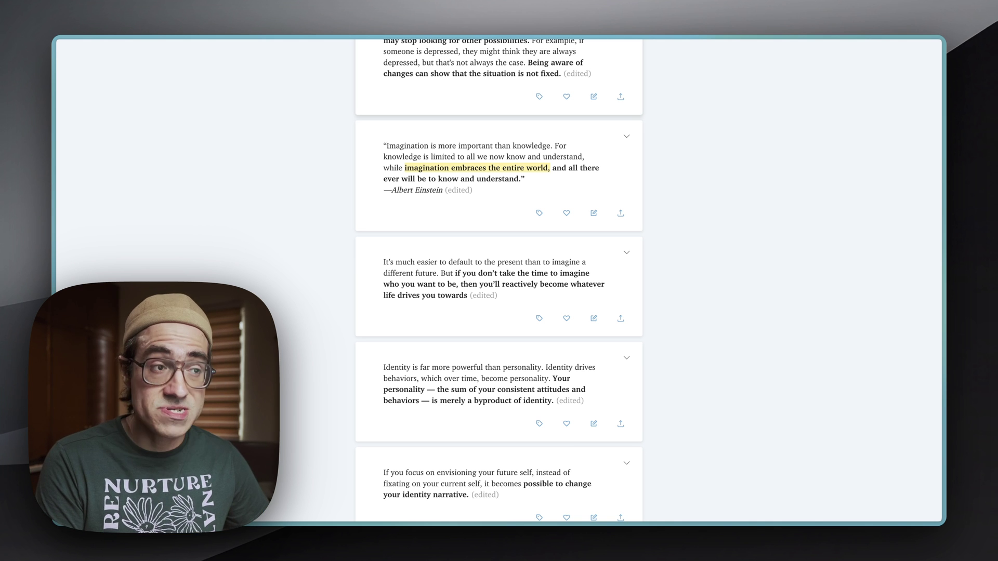
Copy the document's URL and export its highlights with RW to Bear as "Take Ownership of Your Future Self", including the header template
{"action": "key", "text": "super+shift+c"}
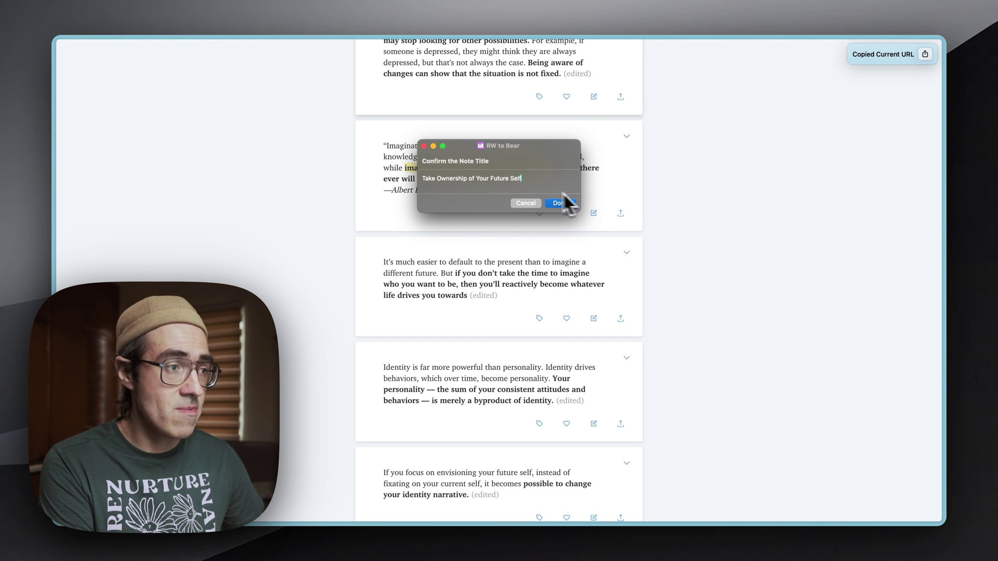
{"action": "scroll", "coordinate": [671, 201], "scroll_direction": "up", "scroll_amount": 10}
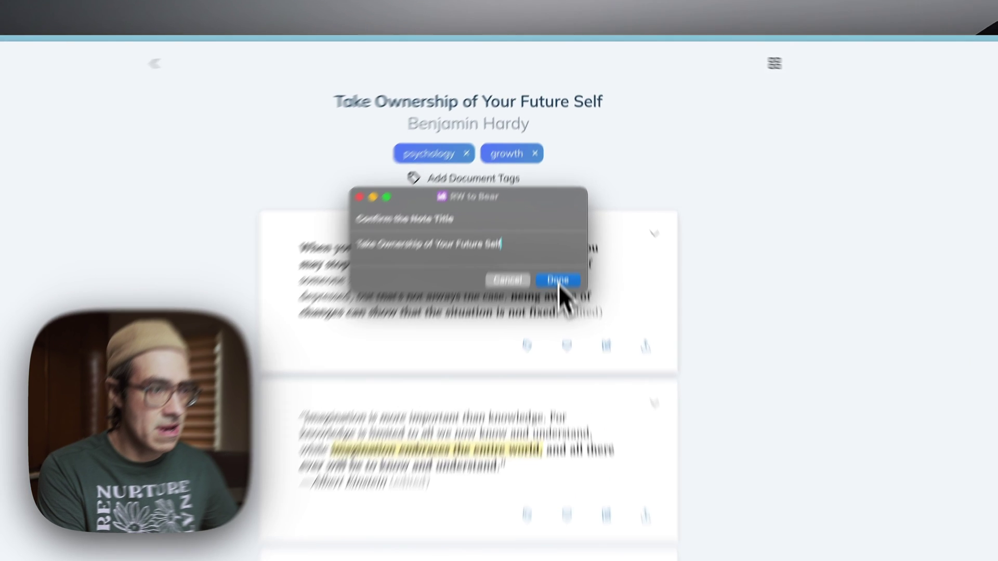
{"action": "left_click", "coordinate": [569, 205]}
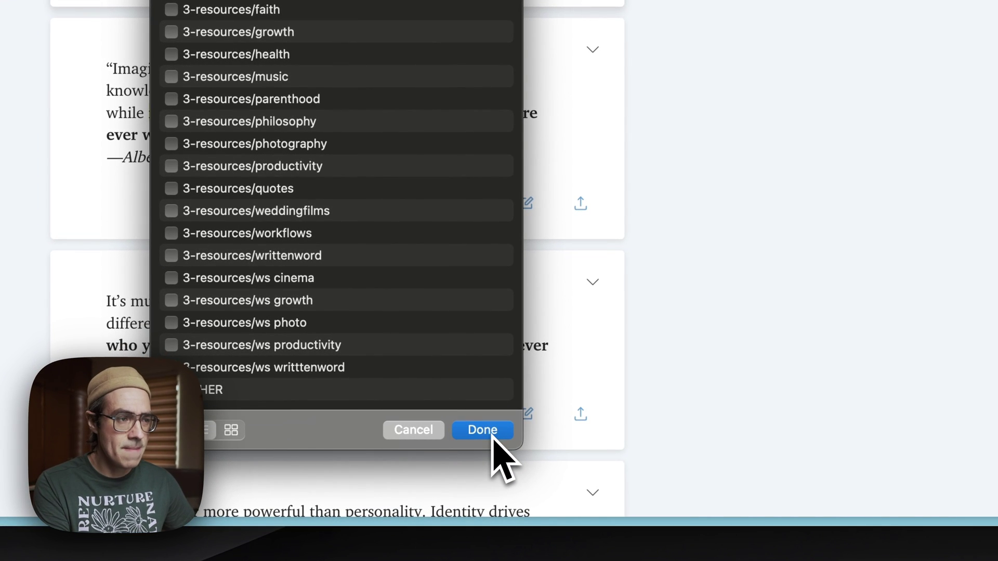
{"action": "left_click", "coordinate": [493, 437]}
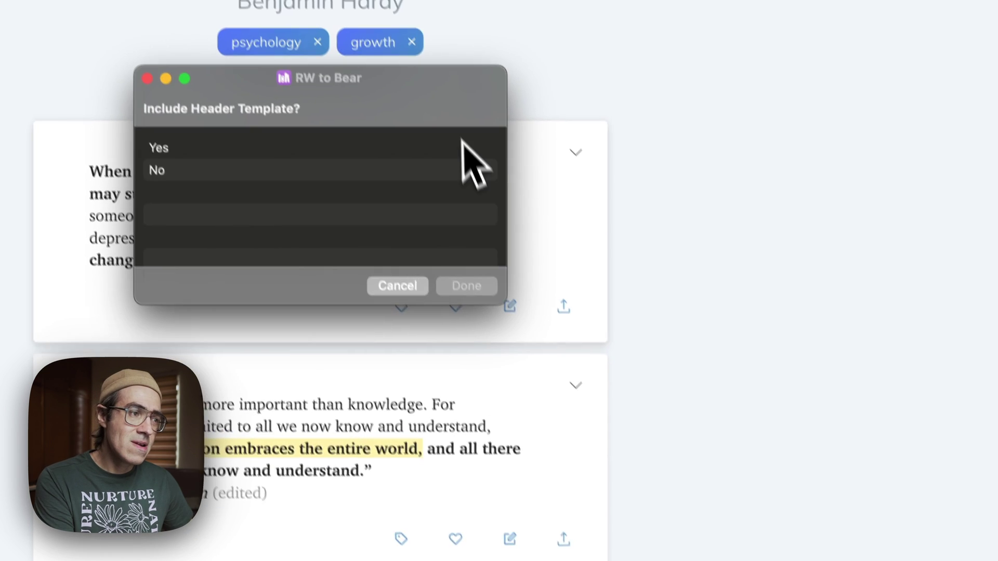
{"action": "left_click", "coordinate": [431, 149]}
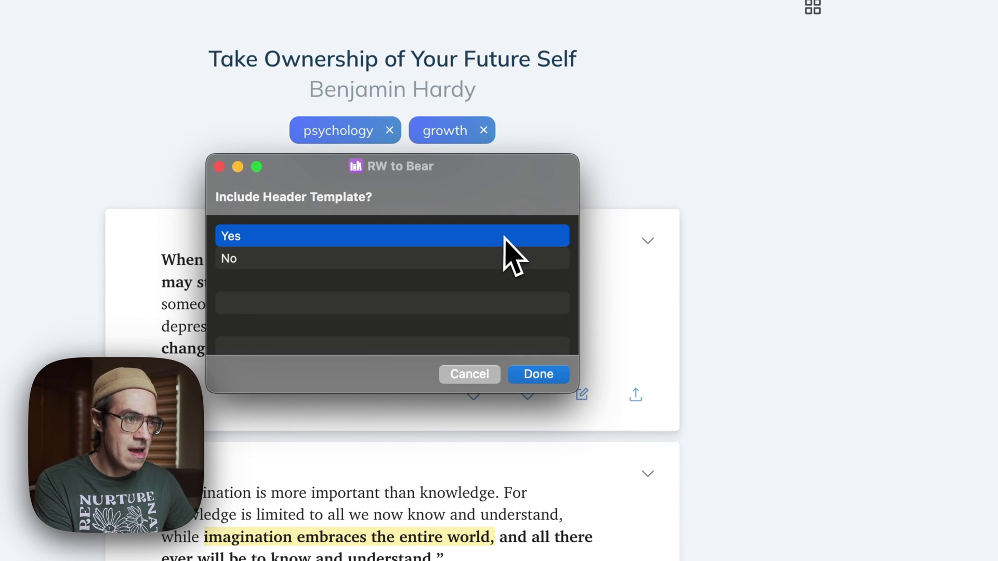
{"action": "left_click", "coordinate": [526, 376]}
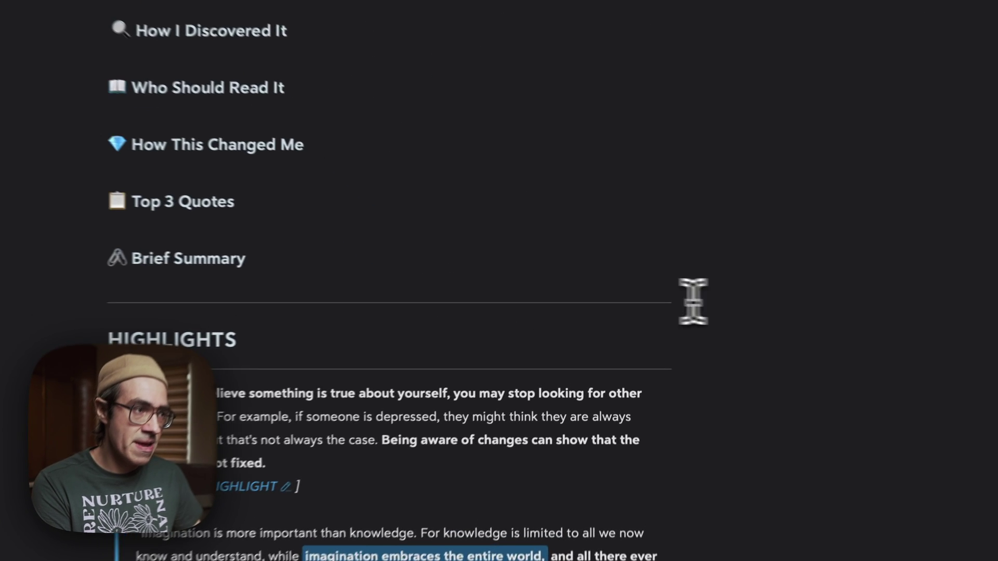
Delete the Personal Insights template section above the note's highlights and undo the deletion
{"action": "left_click_drag", "start_coordinate": [665, 303], "coordinate": [303, 71]}
{"action": "key", "text": "BackSpace"}
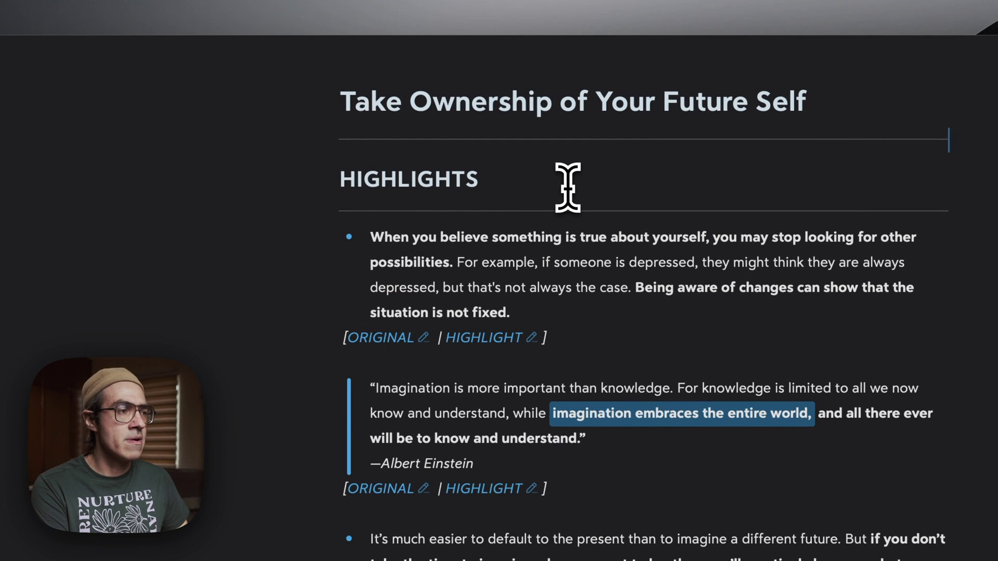
{"action": "key", "text": "ctrl+z"}
{"action": "key", "text": "ctrl+z"}
{"action": "left_click", "coordinate": [669, 301]}
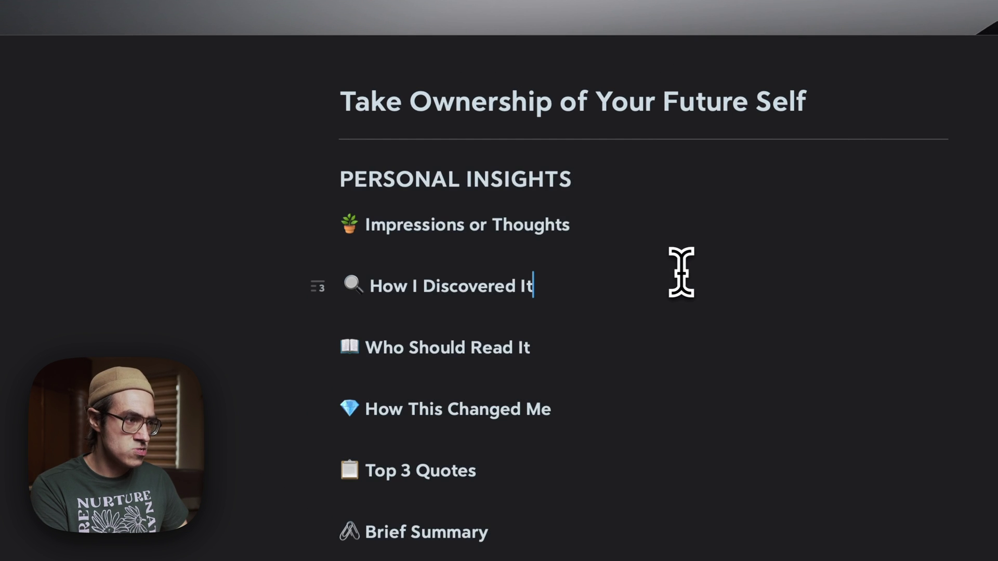
{"action": "left_click", "coordinate": [678, 252]}
Open the Readwise page of the note's first highlight through its HIGHLIGHT link
{"action": "scroll", "coordinate": [678, 251], "scroll_direction": "down", "scroll_amount": 8}
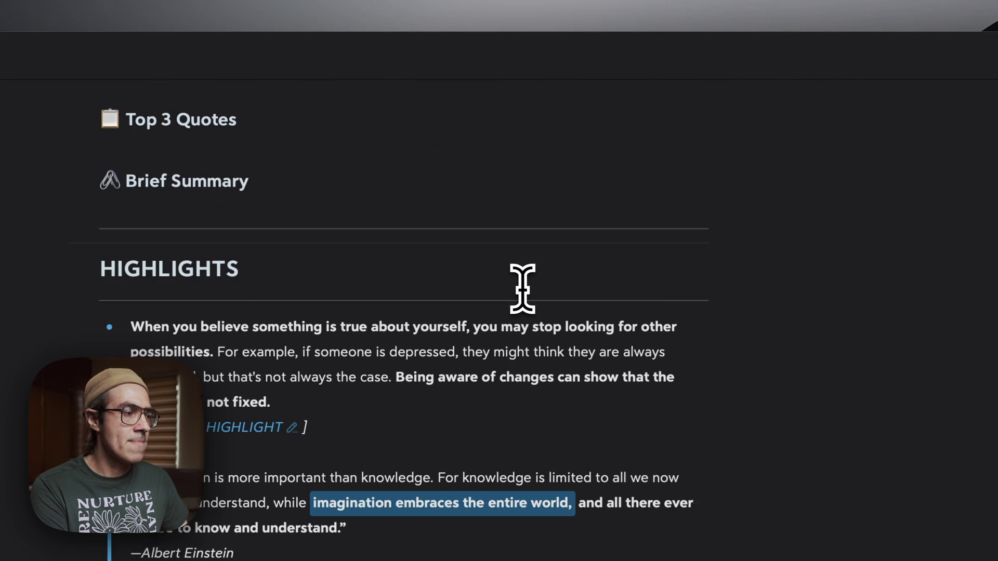
{"action": "scroll", "coordinate": [522, 288], "scroll_direction": "down", "scroll_amount": 5}
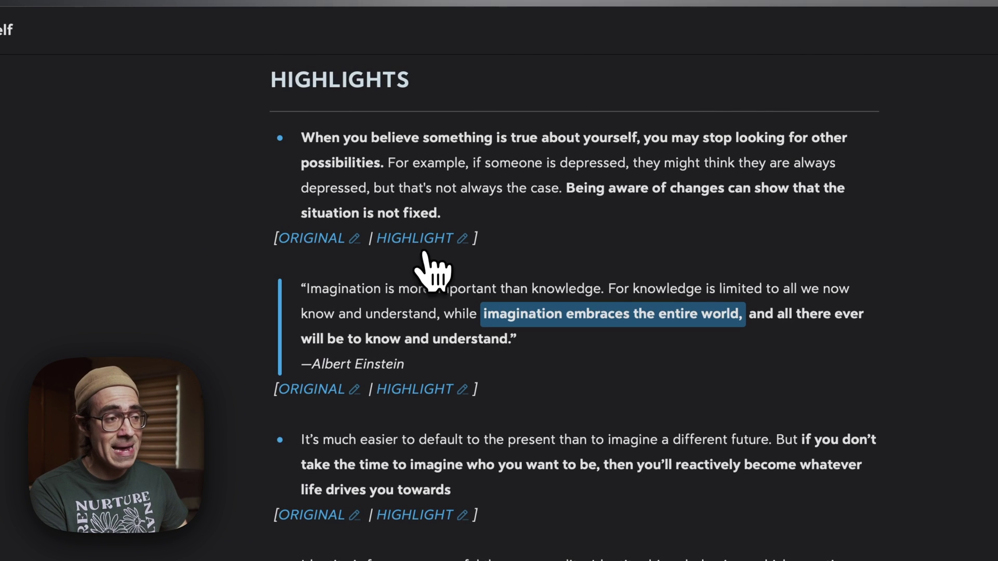
{"action": "left_click", "coordinate": [442, 239]}
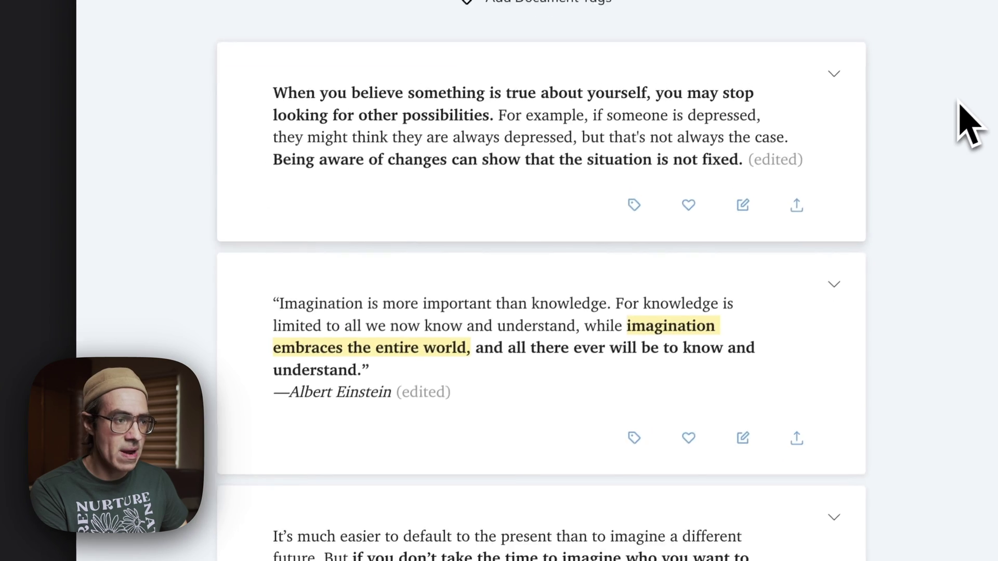
{"action": "scroll", "coordinate": [970, 125], "scroll_direction": "down", "scroll_amount": 4}
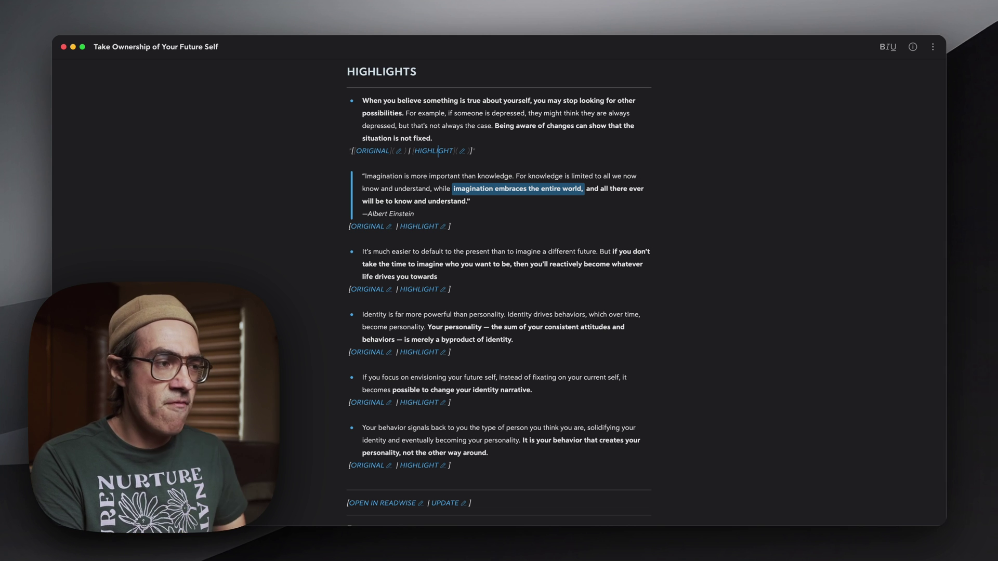
Examine the imported Albert Einstein quote's attribution line and its bold and highlight formatting in the note
{"action": "left_click_drag", "start_coordinate": [414, 214], "coordinate": [357, 217]}
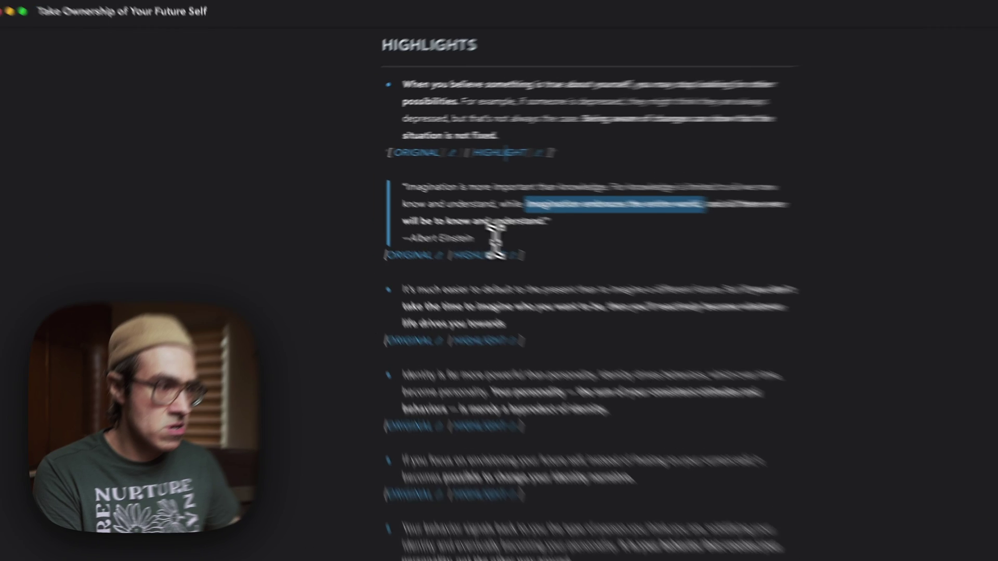
{"action": "left_click_drag", "start_coordinate": [464, 289], "coordinate": [464, 284]}
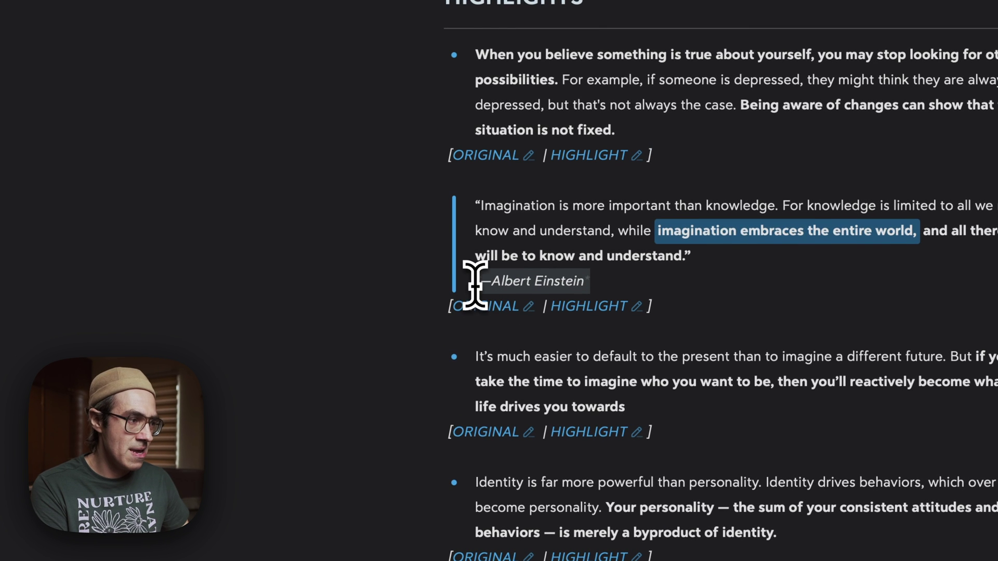
{"action": "left_click", "coordinate": [375, 261]}
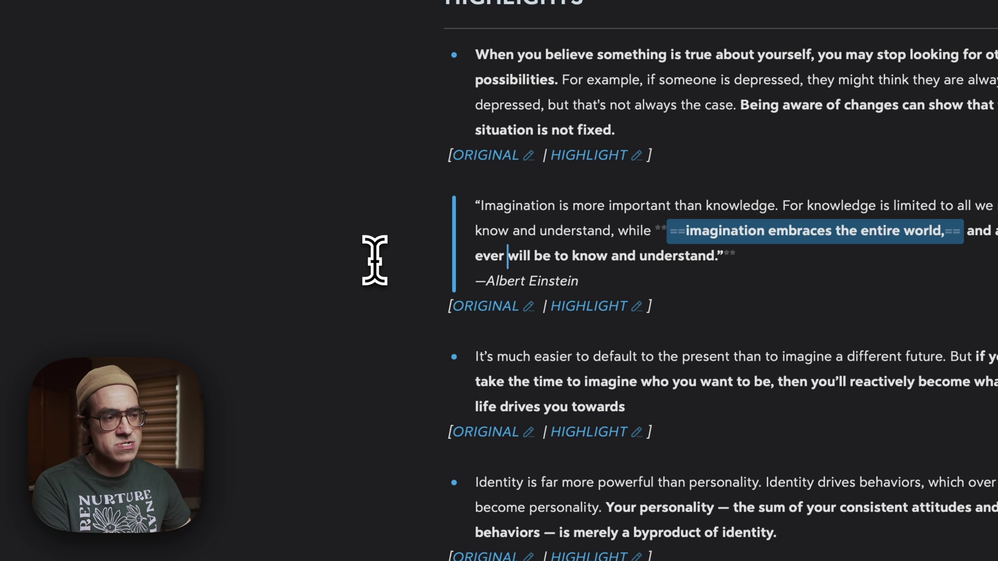
Open the source document through the note's OPEN IN READWISE link and return to the note
{"action": "scroll", "coordinate": [375, 261], "scroll_direction": "down", "scroll_amount": 3}
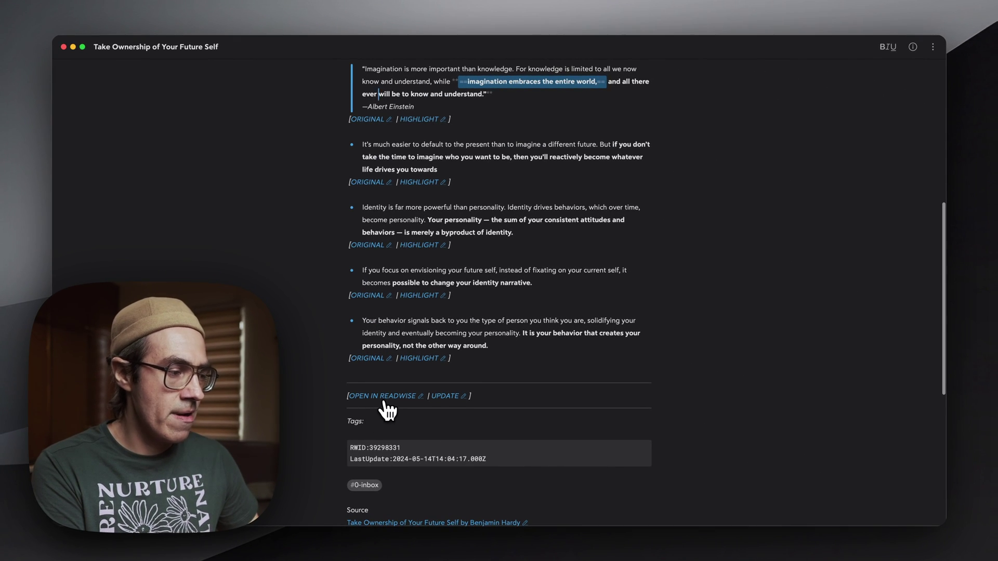
{"action": "left_click", "coordinate": [385, 398]}
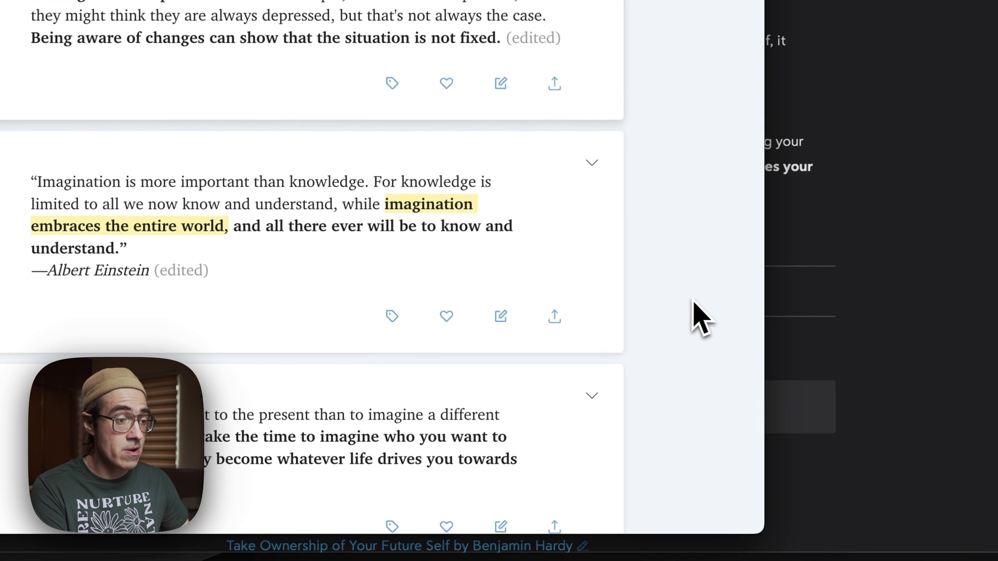
{"action": "key", "text": "super+Tab"}
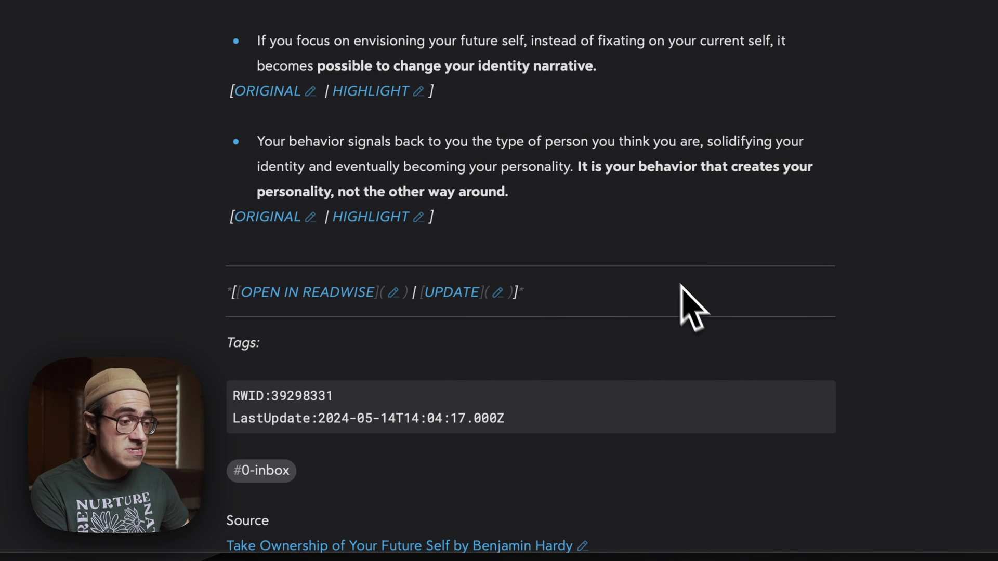
Check Readwise for changed highlights with the note's UPDATE link and dismiss the notice
{"action": "left_click", "coordinate": [451, 292]}
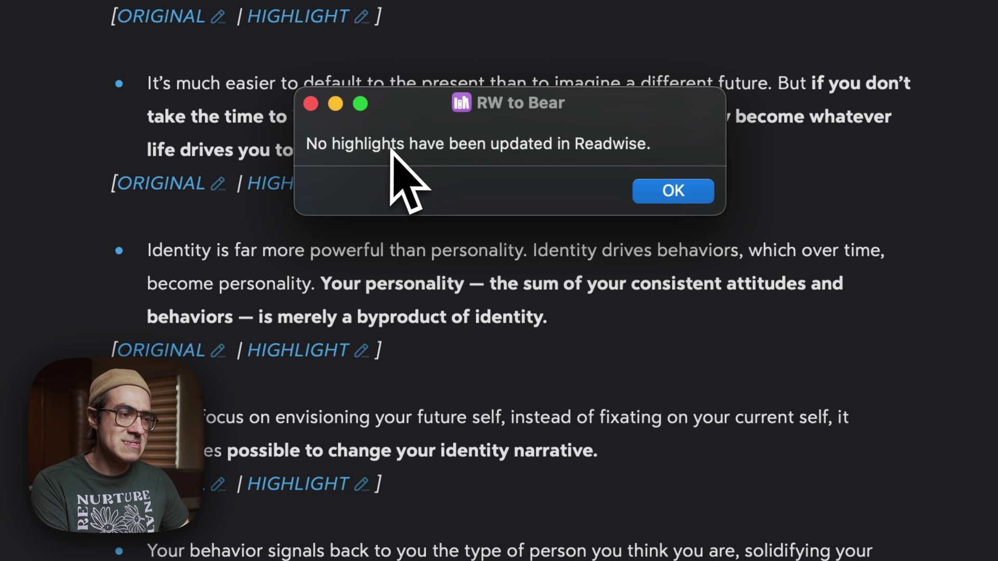
{"action": "left_click", "coordinate": [669, 193]}
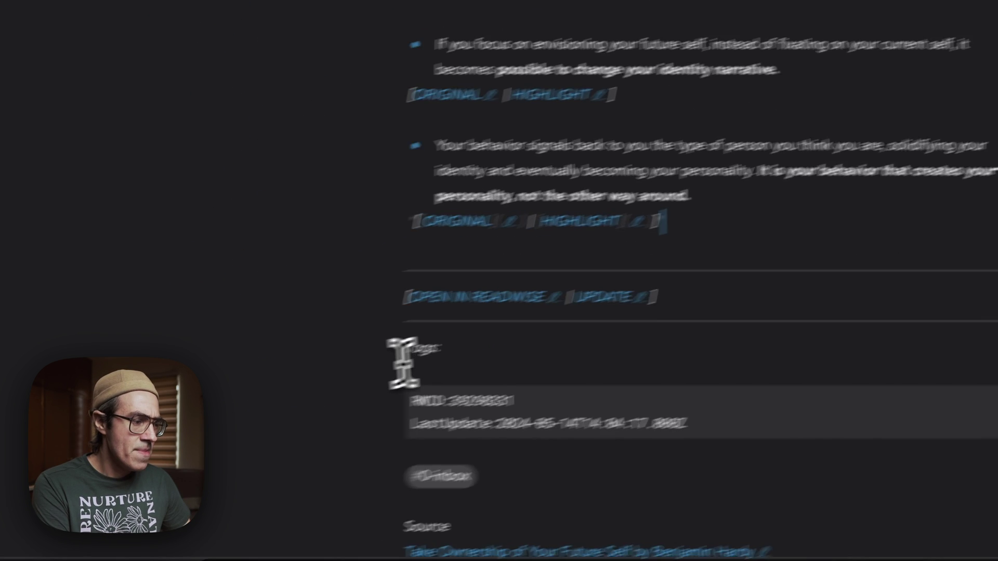
Add "psychology, growth" to the Tags line near the end of the note
{"action": "left_click", "coordinate": [439, 349]}
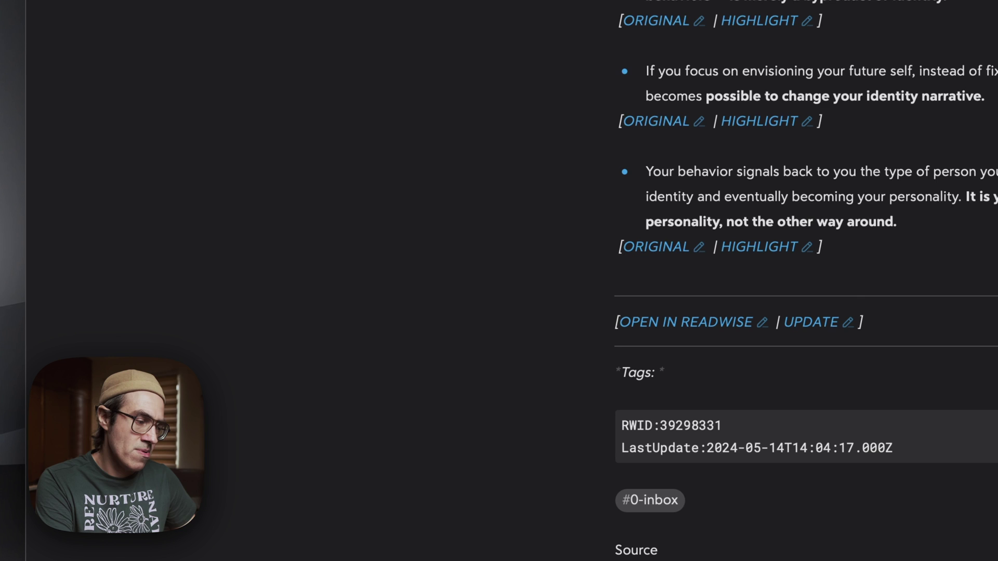
{"action": "type", "text": "psychology, growth"}
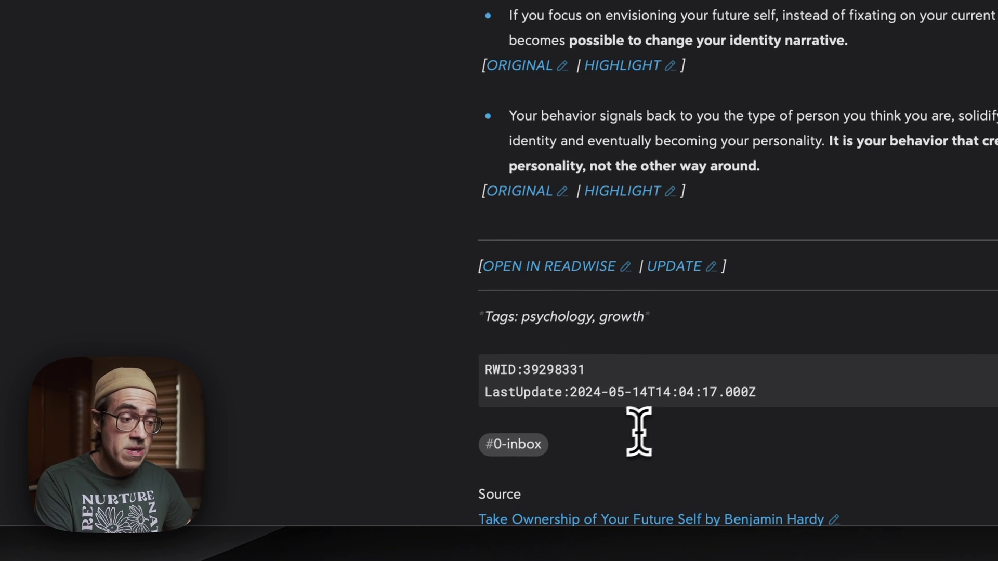
{"action": "left_click", "coordinate": [410, 445]}
{"action": "scroll", "coordinate": [416, 441], "scroll_direction": "down", "scroll_amount": 1}
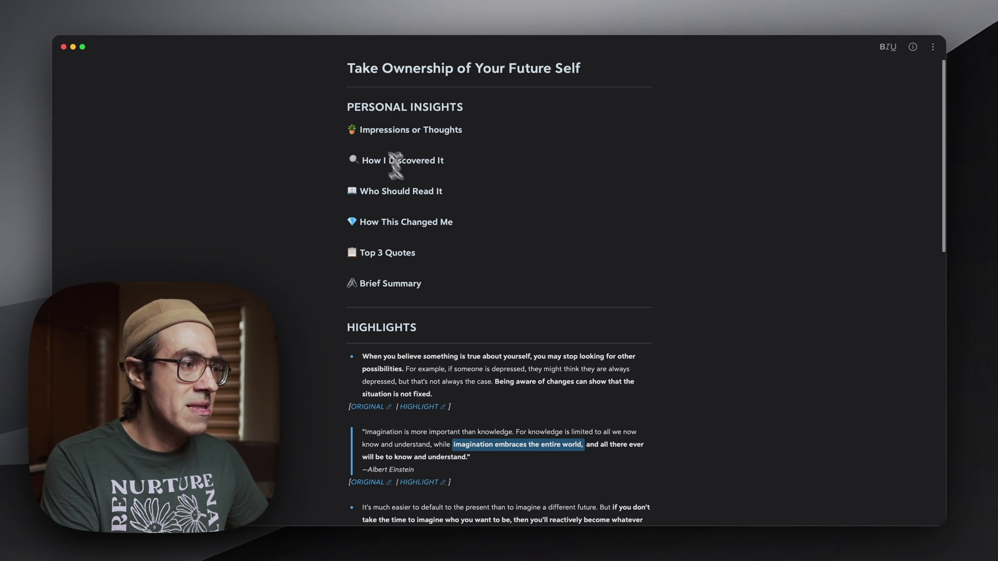
Write "Some personal thoughts" under the Impressions or Thoughts heading in the Personal Insights section
{"action": "left_click", "coordinate": [385, 140]}
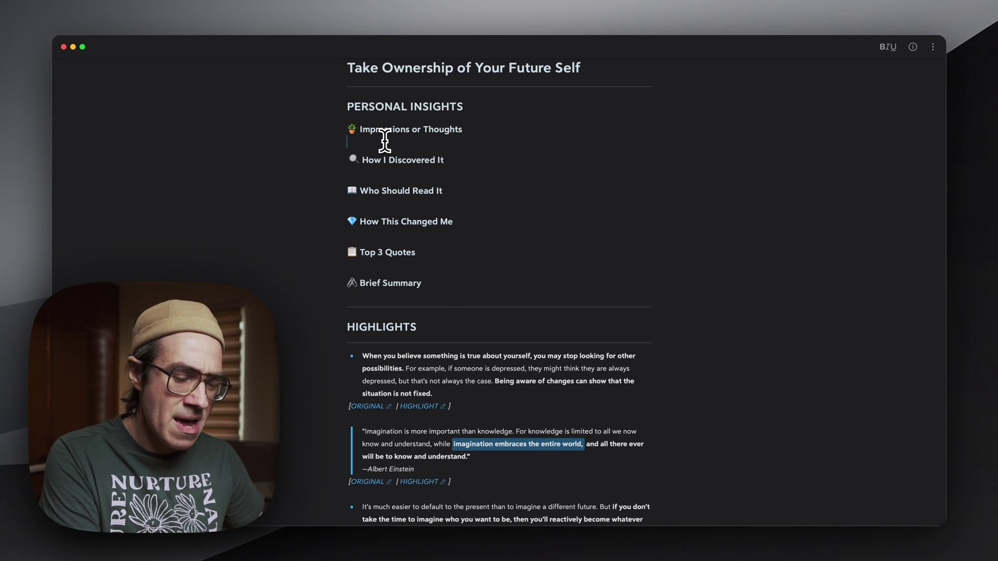
{"action": "type", "text": "Som"}
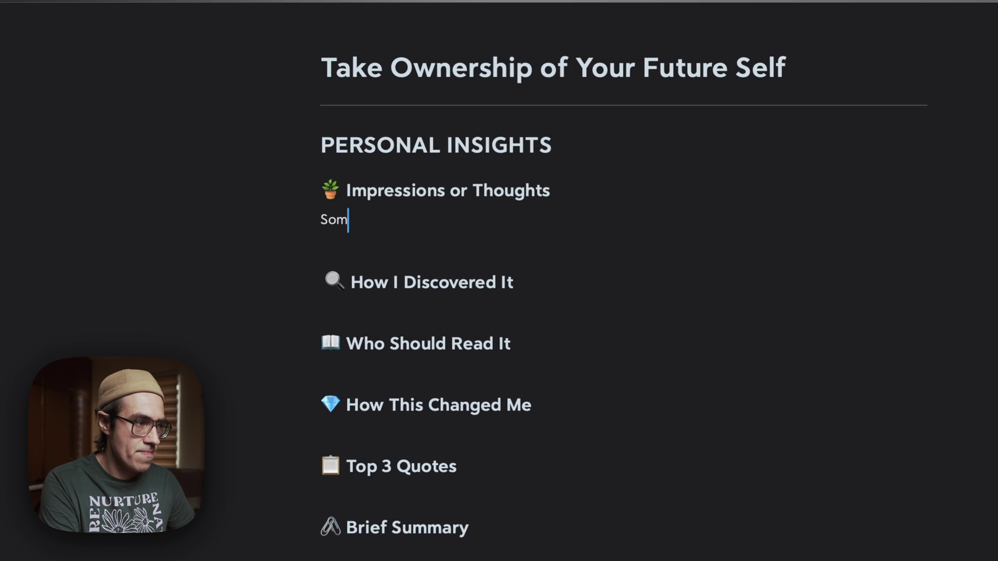
{"action": "type", "text": "e personal thought"}
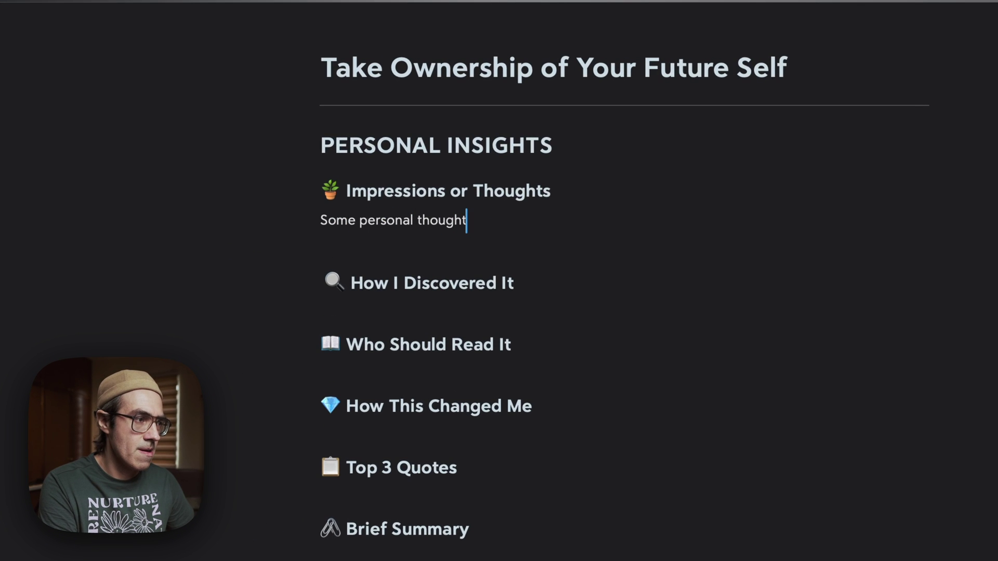
{"action": "type", "text": "s"}
{"action": "scroll", "coordinate": [520, 292], "scroll_direction": "down", "scroll_amount": 5}
{"action": "scroll", "coordinate": [488, 219], "scroll_direction": "up", "scroll_amount": 5}
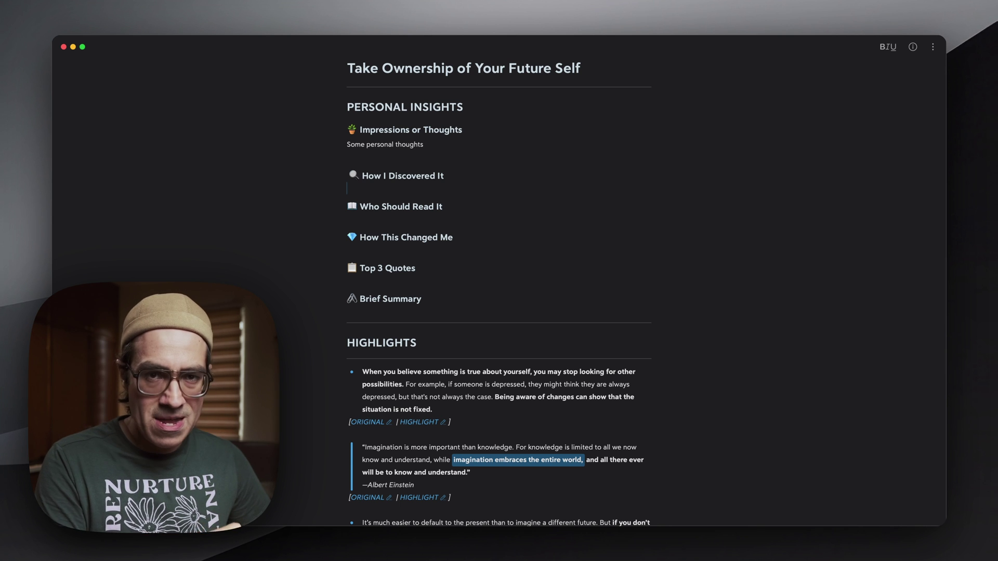
Examine the imported highlights, the UPDATE link, the Tags line and the Personal Insights section to see which parts of the note an update affects
{"action": "scroll", "coordinate": [480, 186], "scroll_direction": "down", "scroll_amount": 3}
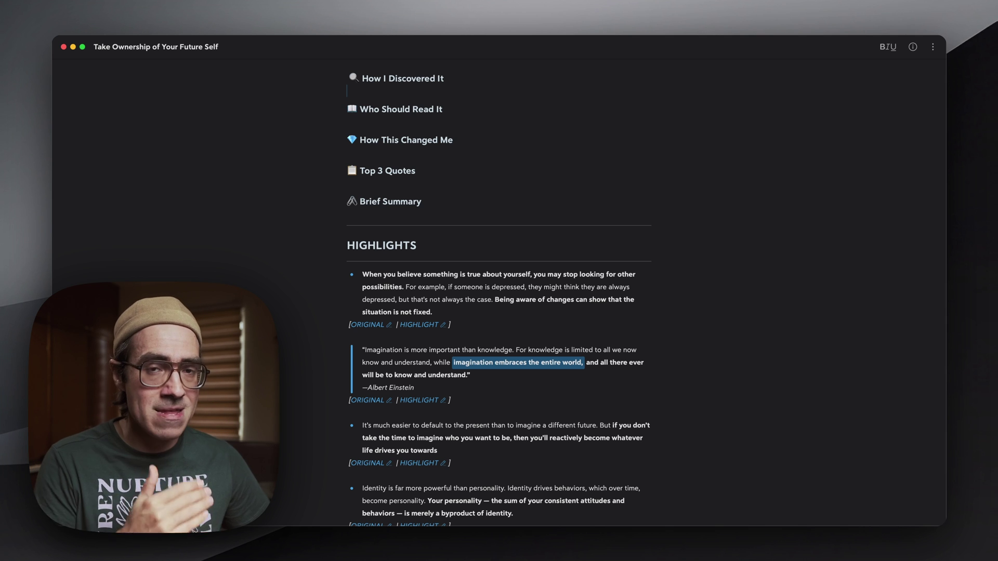
{"action": "scroll", "coordinate": [482, 193], "scroll_direction": "down", "scroll_amount": 10}
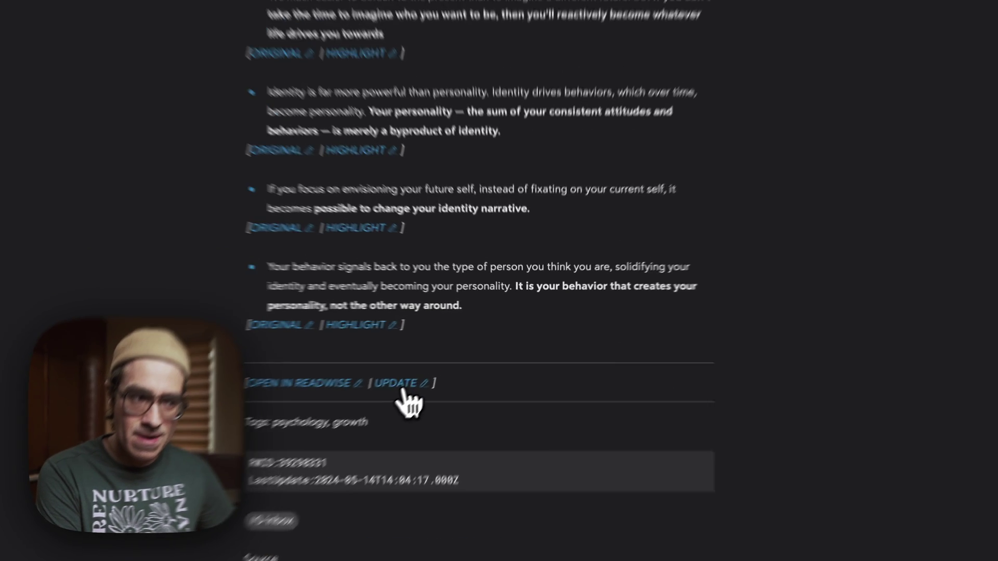
{"action": "left_click", "coordinate": [450, 363]}
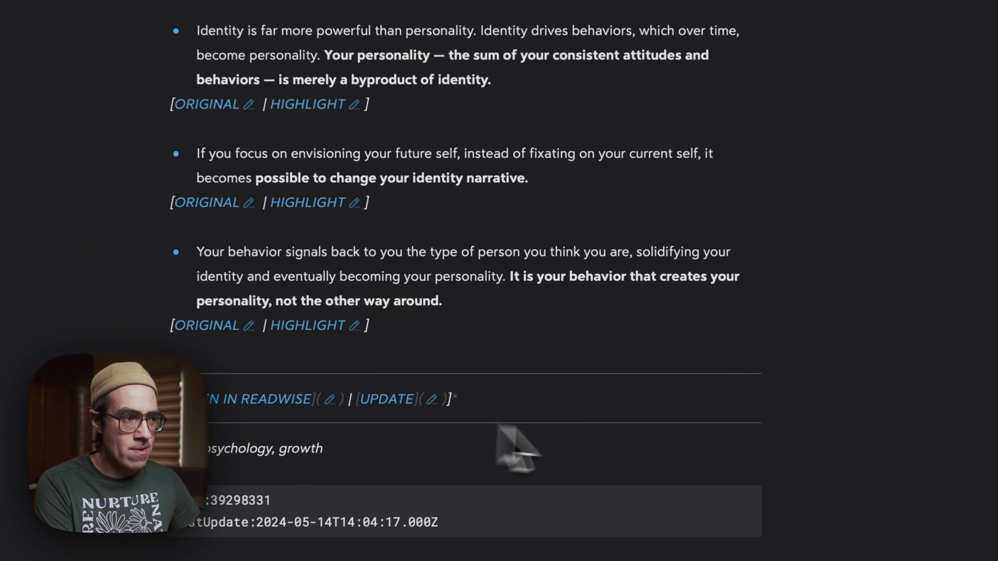
{"action": "left_click", "coordinate": [573, 111]}
{"action": "scroll", "coordinate": [499, 190], "scroll_direction": "up", "scroll_amount": 5}
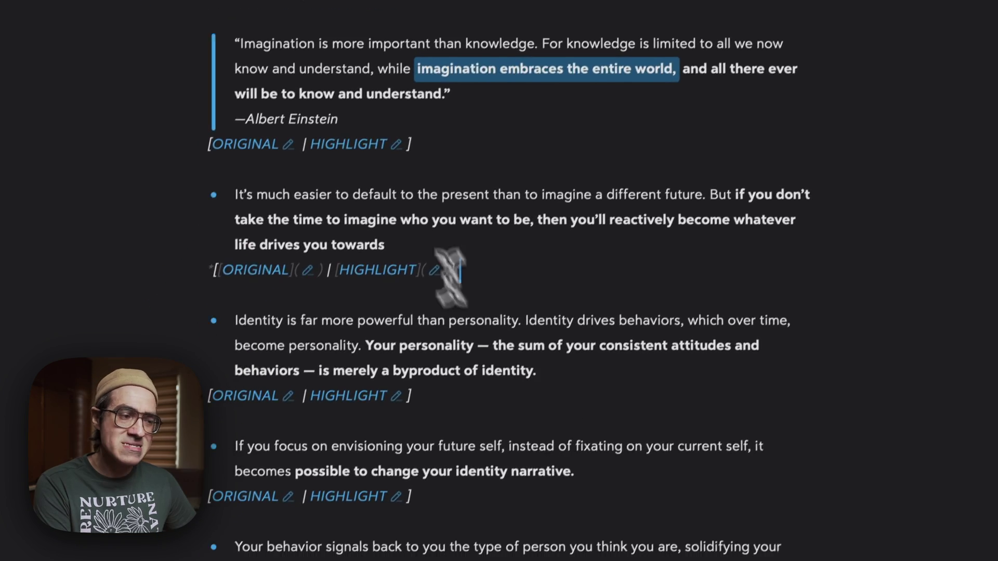
{"action": "left_click", "coordinate": [390, 352]}
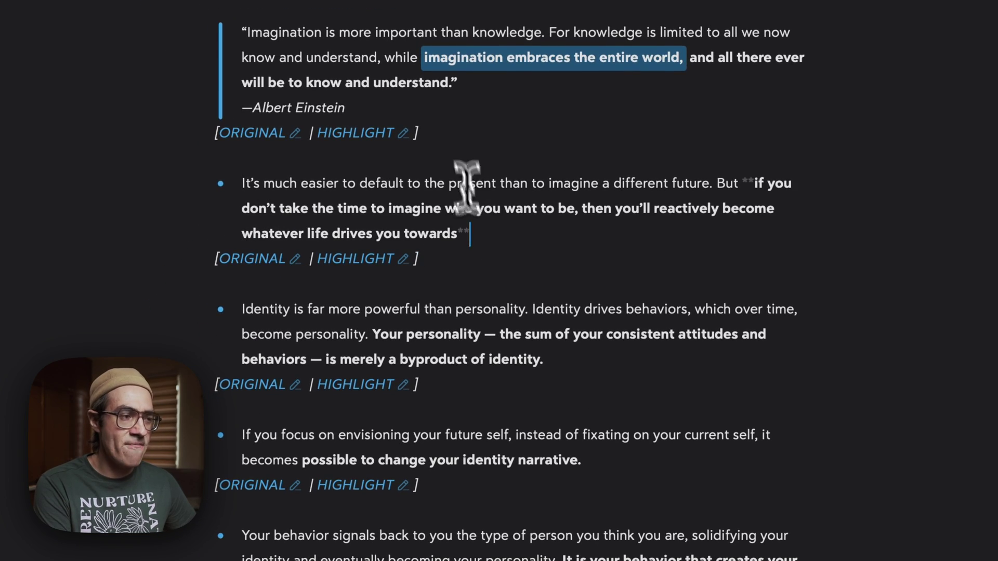
{"action": "left_click", "coordinate": [457, 108]}
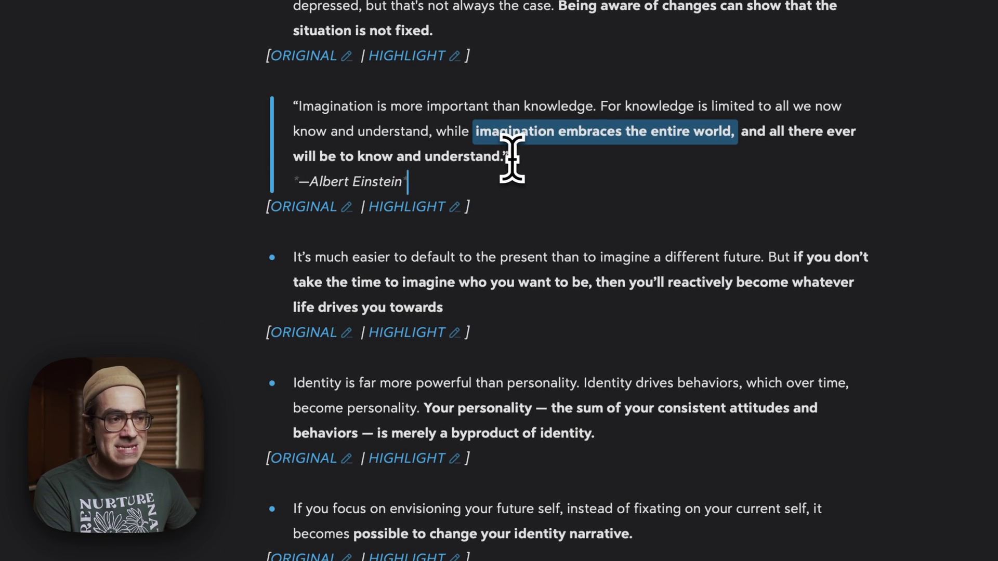
{"action": "left_click", "coordinate": [514, 157]}
{"action": "scroll", "coordinate": [591, 457], "scroll_direction": "down", "scroll_amount": 4}
{"action": "scroll", "coordinate": [297, 23], "scroll_direction": "up", "scroll_amount": 5}
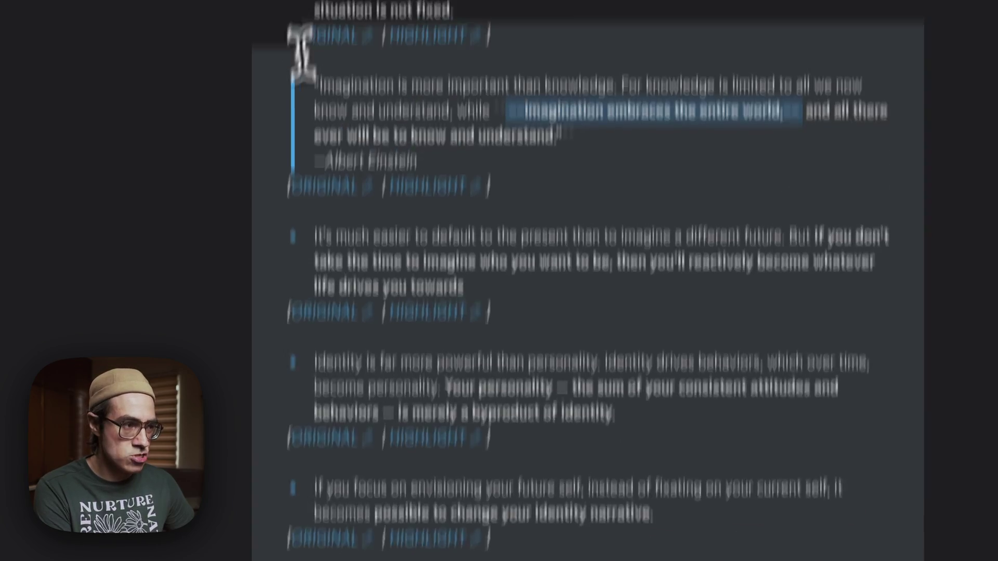
{"action": "scroll", "coordinate": [620, 239], "scroll_direction": "down", "scroll_amount": 5}
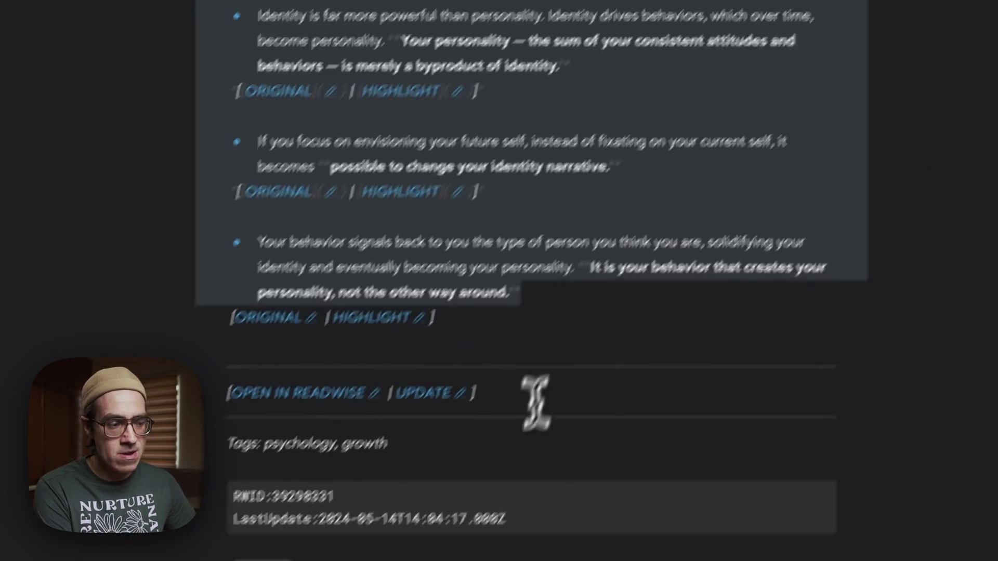
{"action": "left_click", "coordinate": [564, 410]}
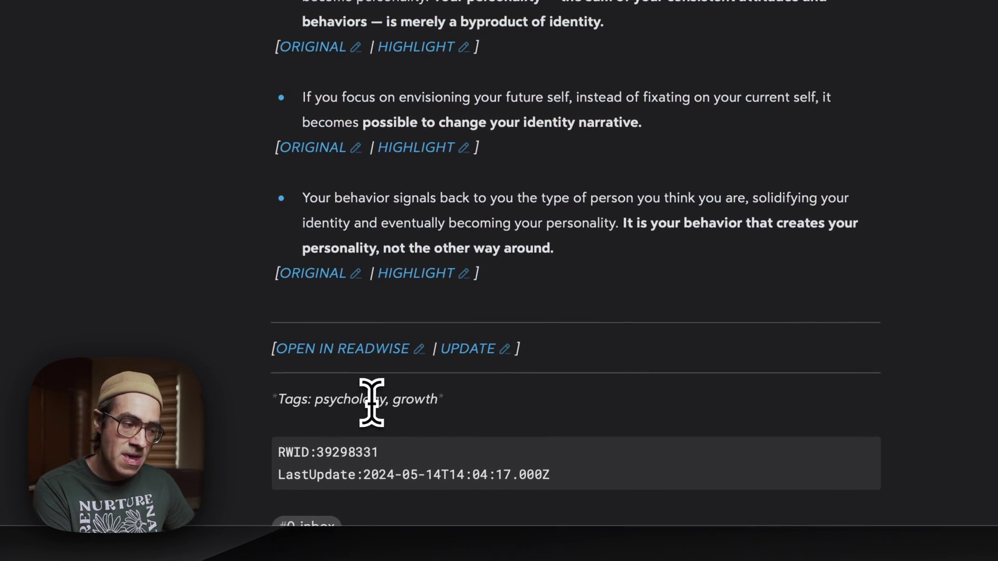
{"action": "scroll", "coordinate": [413, 390], "scroll_direction": "up", "scroll_amount": 15}
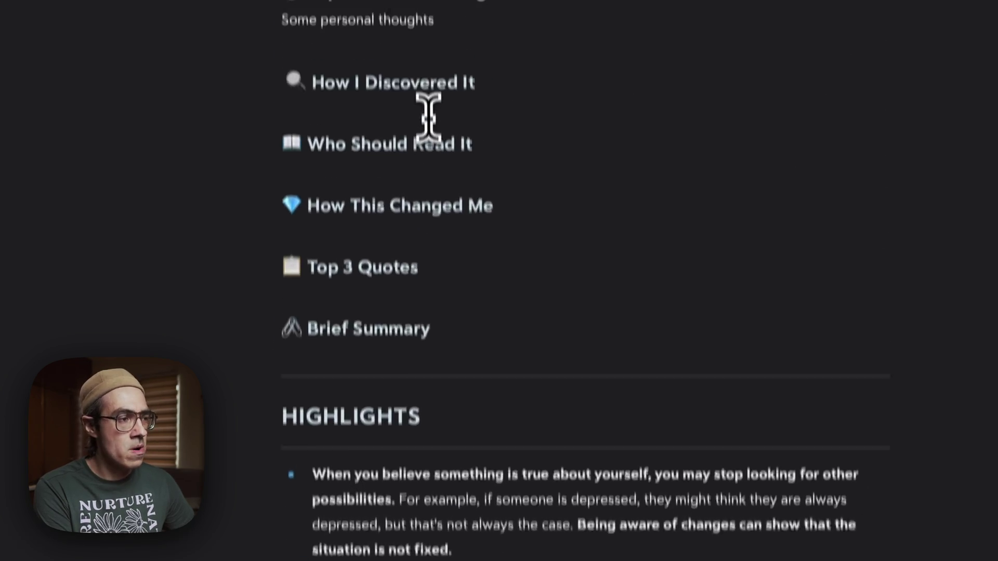
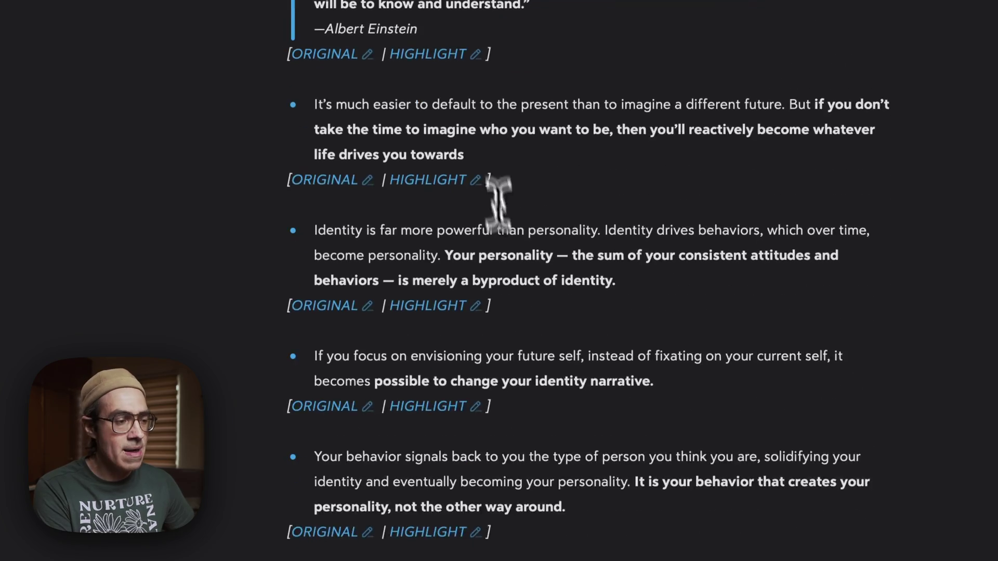
Add "This is some text" directly in the note at the end of the last highlight
{"action": "left_click", "coordinate": [692, 260]}
{"action": "type", "text": "This is some text"}
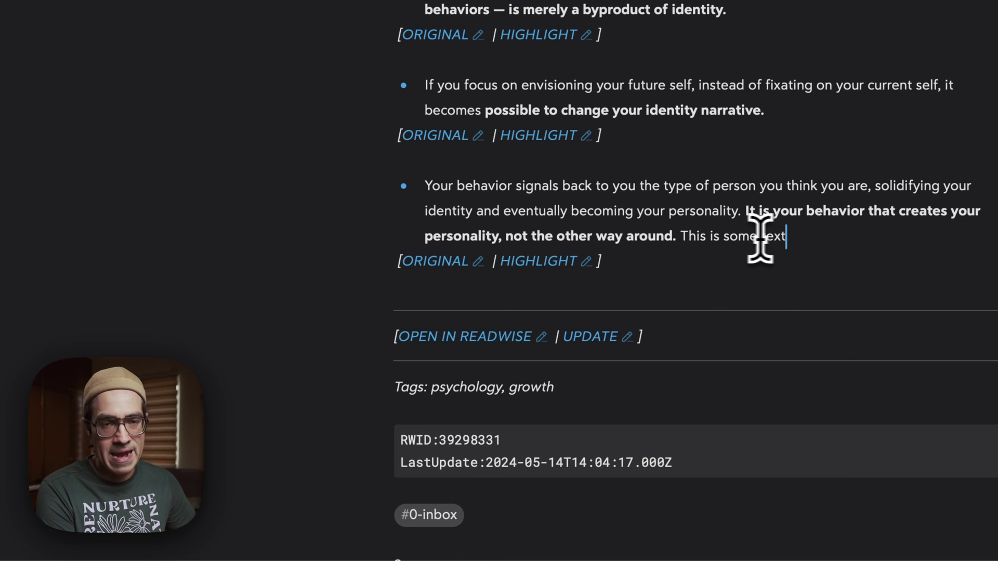
{"action": "left_click", "coordinate": [789, 110]}
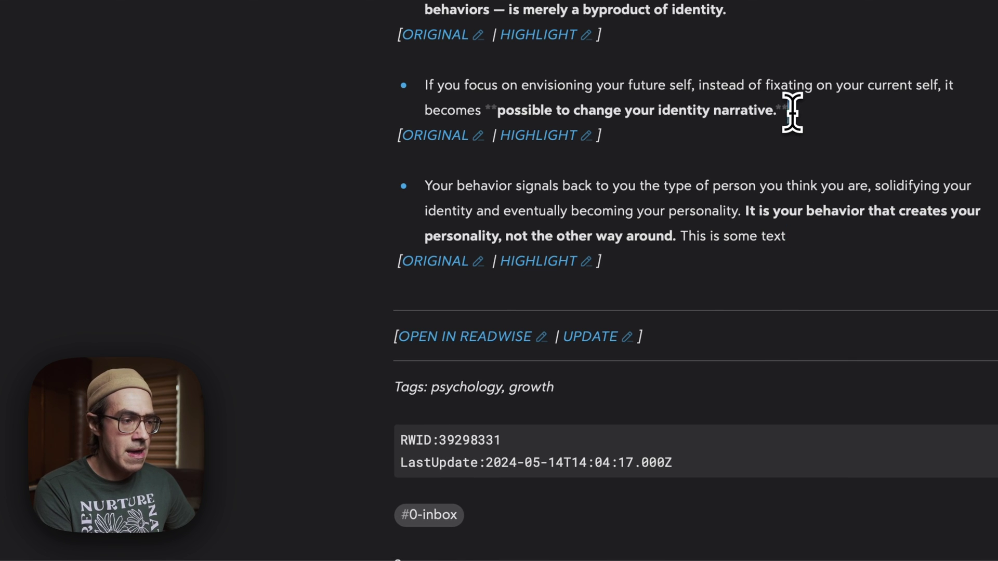
Open the "If you focus on envisioning your future self" highlight in Readwise, append "This is an edit done in Readwise." and save it
{"action": "left_click", "coordinate": [572, 139]}
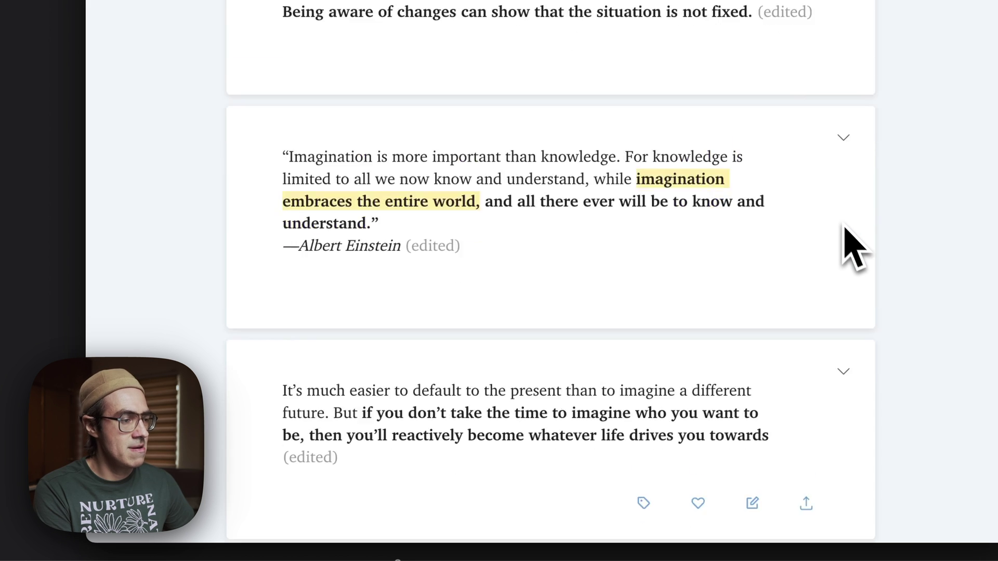
{"action": "left_click", "coordinate": [754, 278]}
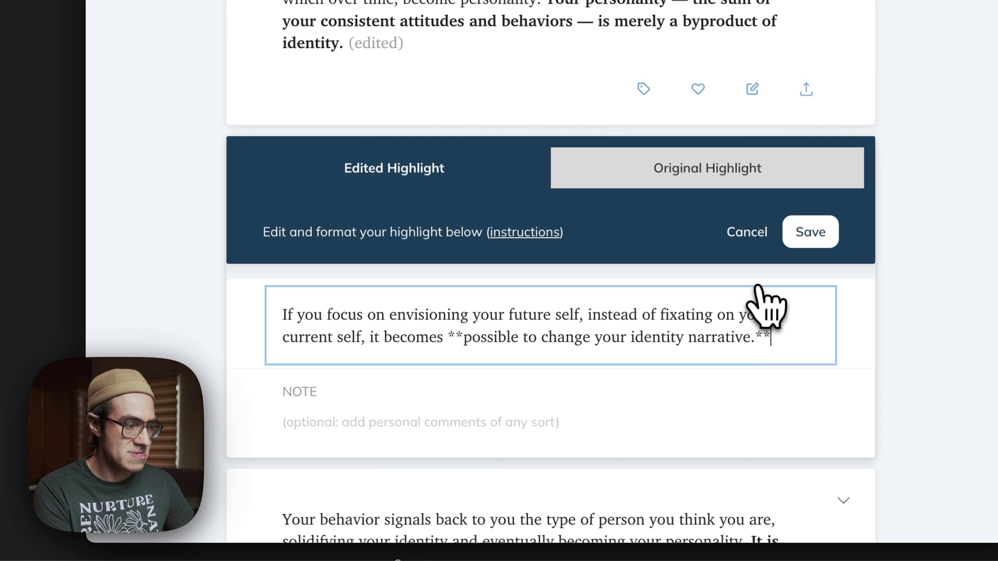
{"action": "type", "text": "This "}
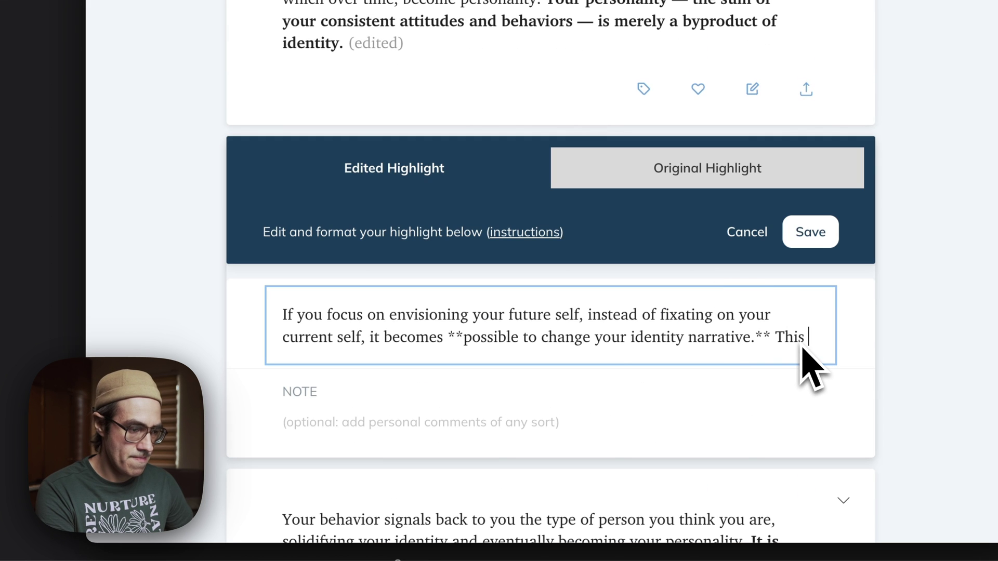
{"action": "type", "text": "is an edit done in Readwise."}
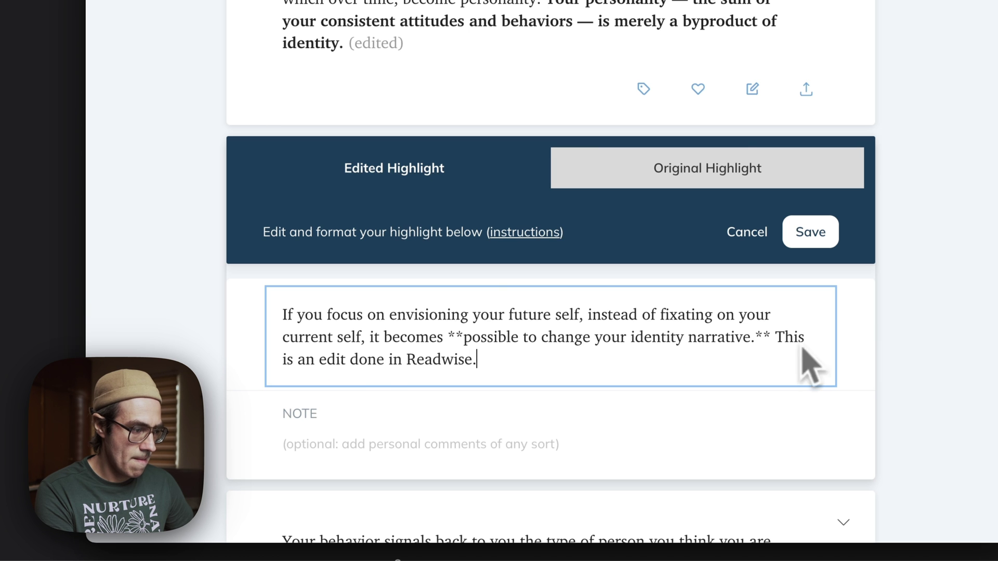
{"action": "left_click", "coordinate": [810, 232]}
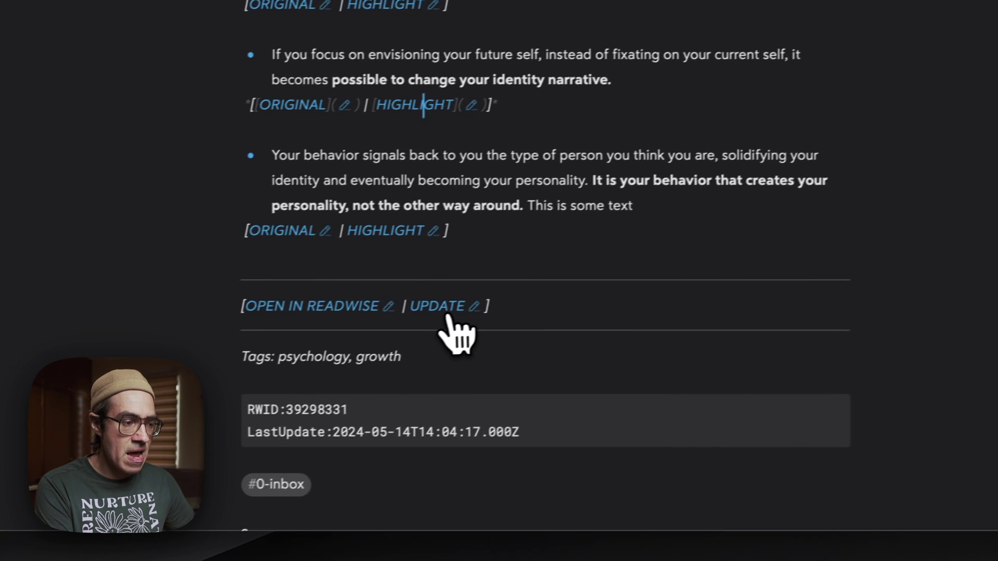
Update the Bear note with the changed Readwise highlight through its UPDATE link and accept the update
{"action": "left_click", "coordinate": [463, 312]}
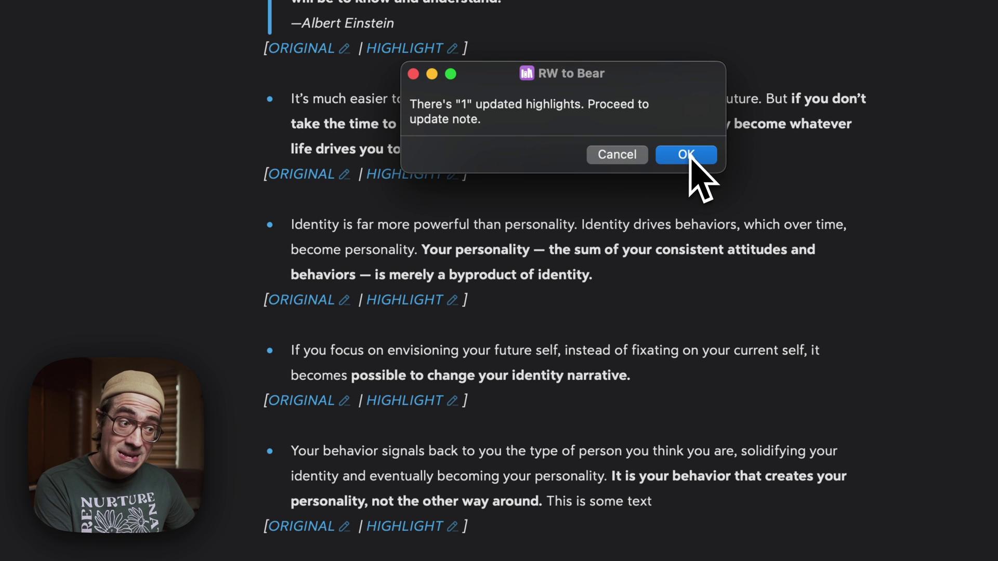
{"action": "key", "text": "Return"}
{"action": "left_click_drag", "start_coordinate": [653, 507], "coordinate": [552, 504]}
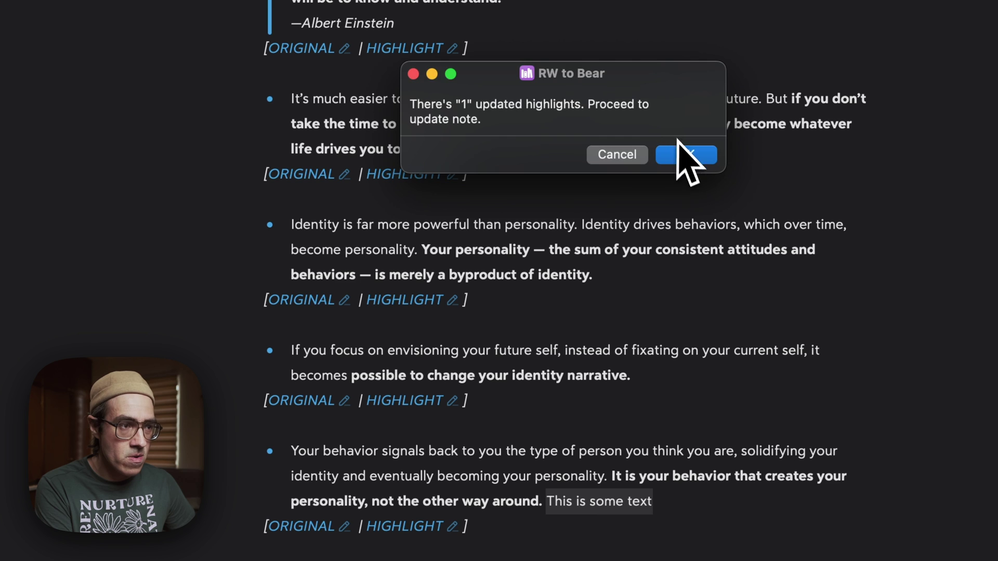
{"action": "left_click", "coordinate": [681, 151]}
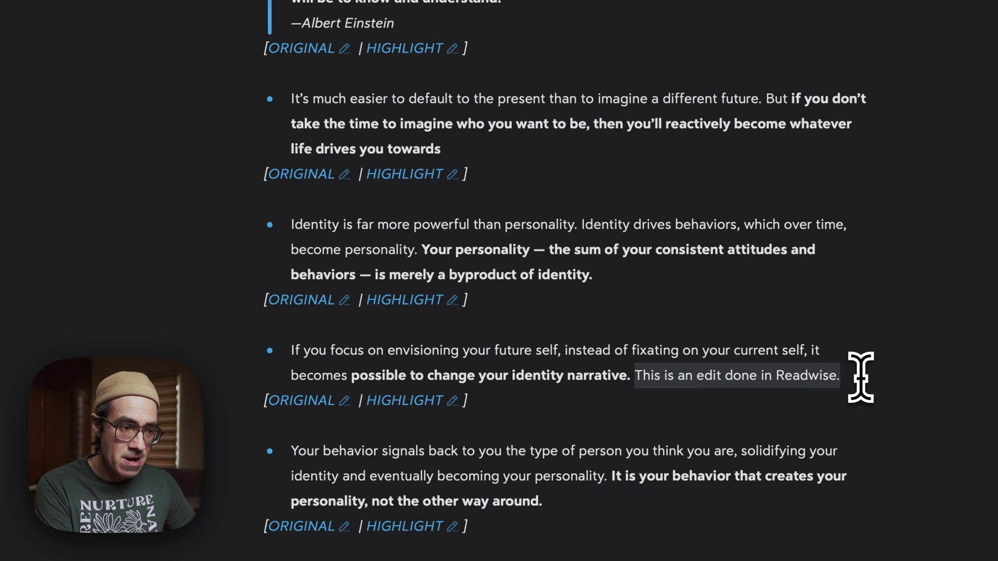
Check the sentence added in Readwise and the rest of the Highlights section in the updated note
{"action": "left_click_drag", "start_coordinate": [859, 377], "coordinate": [630, 376]}
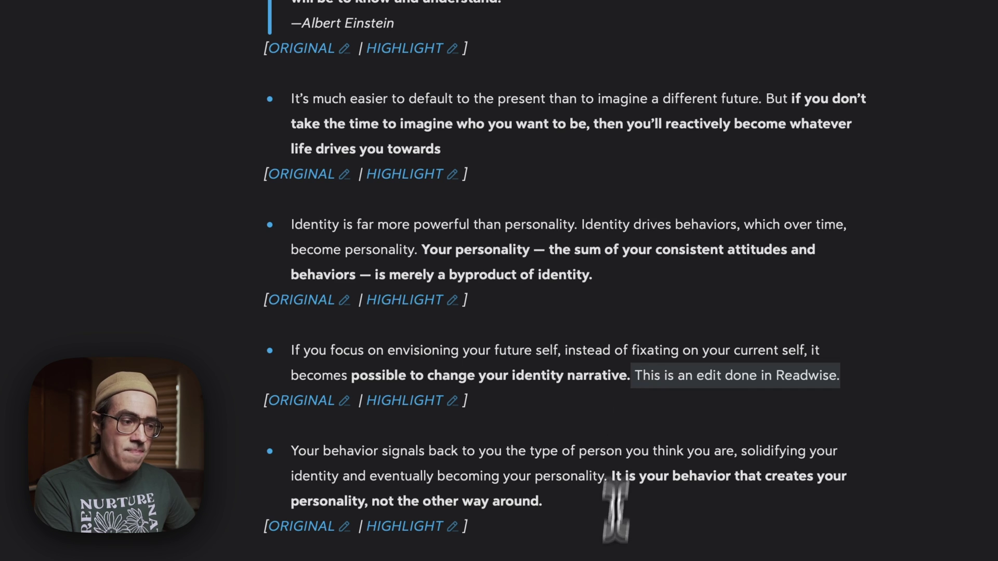
{"action": "key", "text": "Right"}
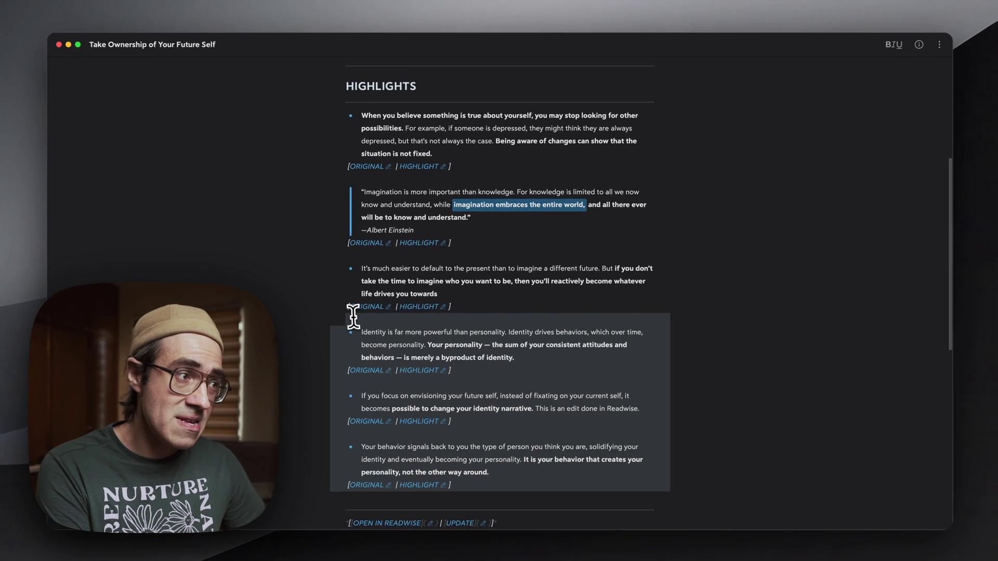
{"action": "left_click", "coordinate": [405, 135]}
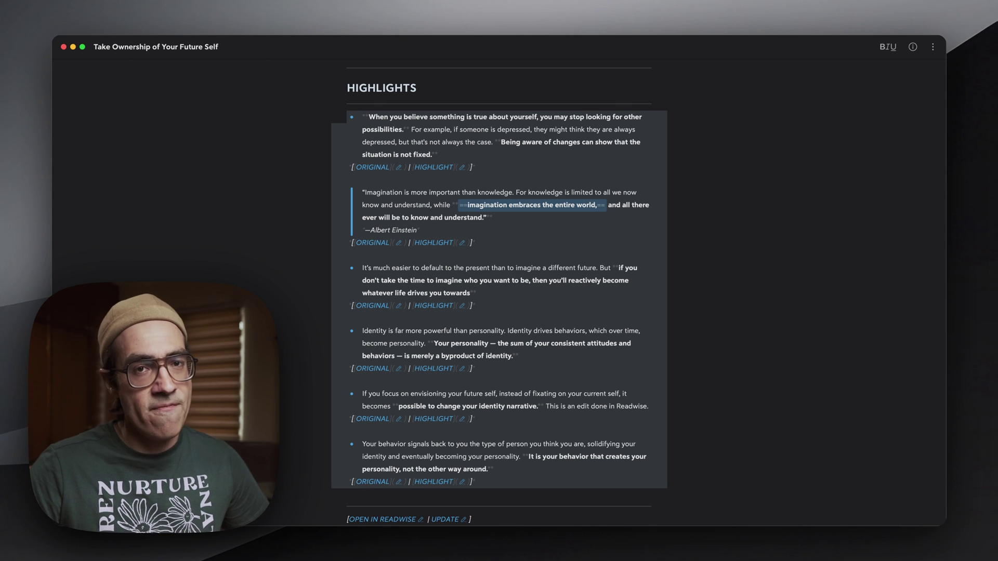
{"action": "left_click", "coordinate": [643, 178]}
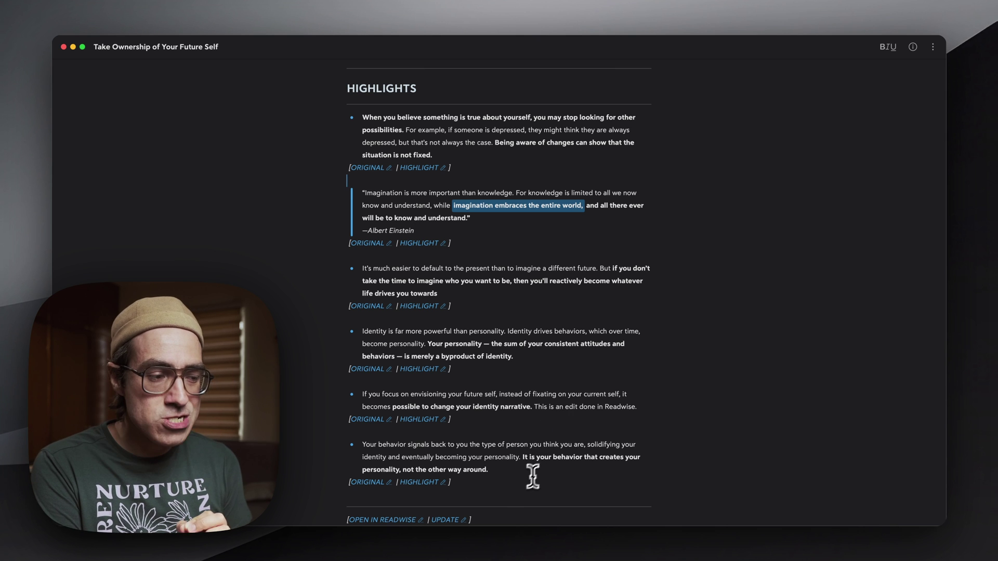
Delete the line with the OPEN IN READWISE and UPDATE links below the highlights, and undo the deletion
{"action": "scroll", "coordinate": [498, 501], "scroll_direction": "down", "scroll_amount": 1}
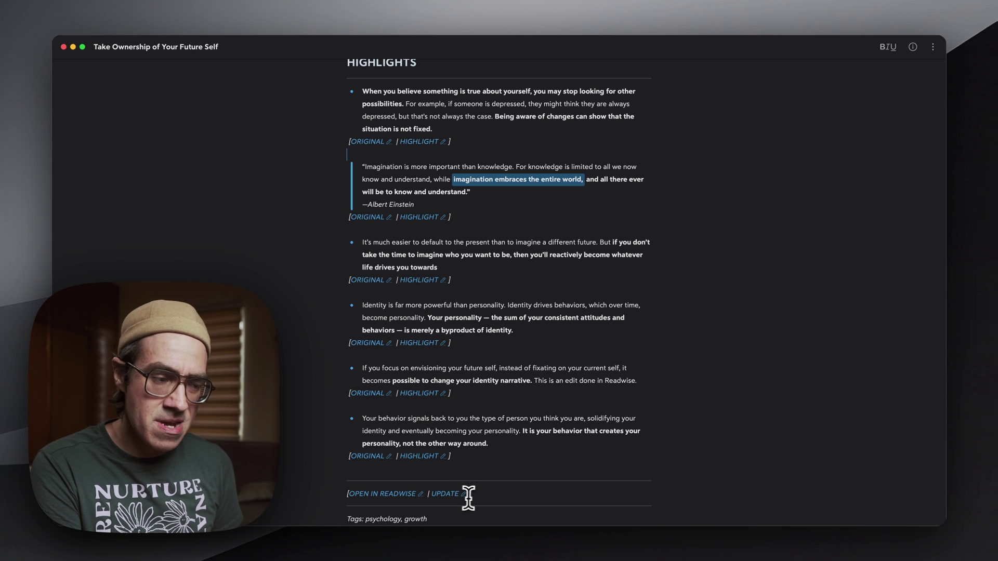
{"action": "left_click_drag", "start_coordinate": [479, 495], "coordinate": [275, 463]}
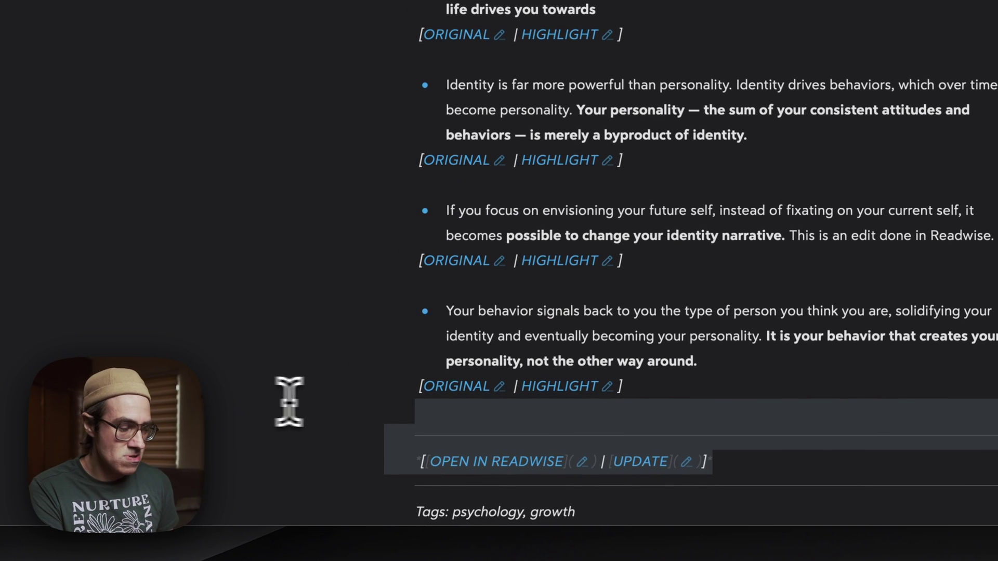
{"action": "key", "text": "BackSpace"}
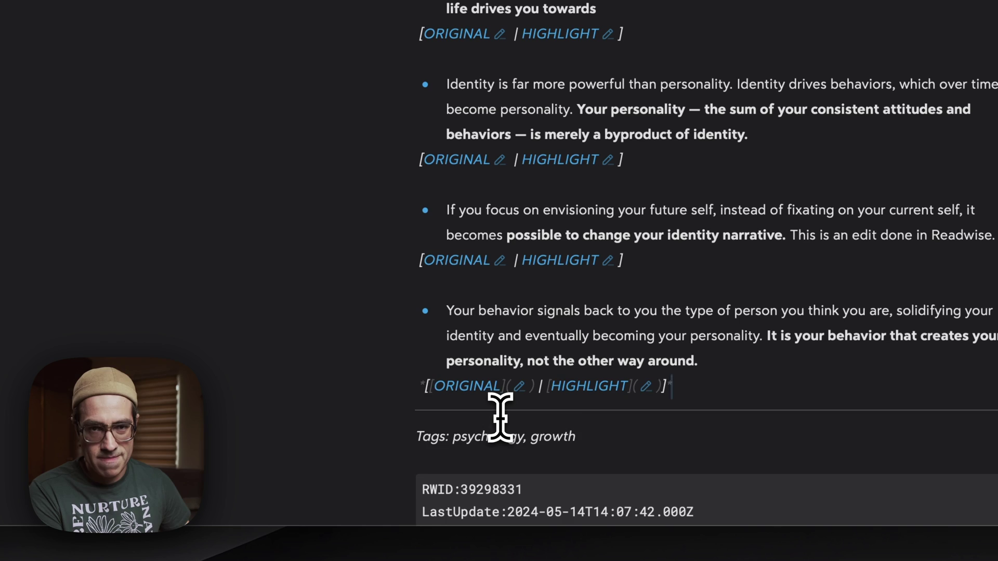
{"action": "key", "text": "ctrl+z"}
{"action": "key", "text": "Up"}
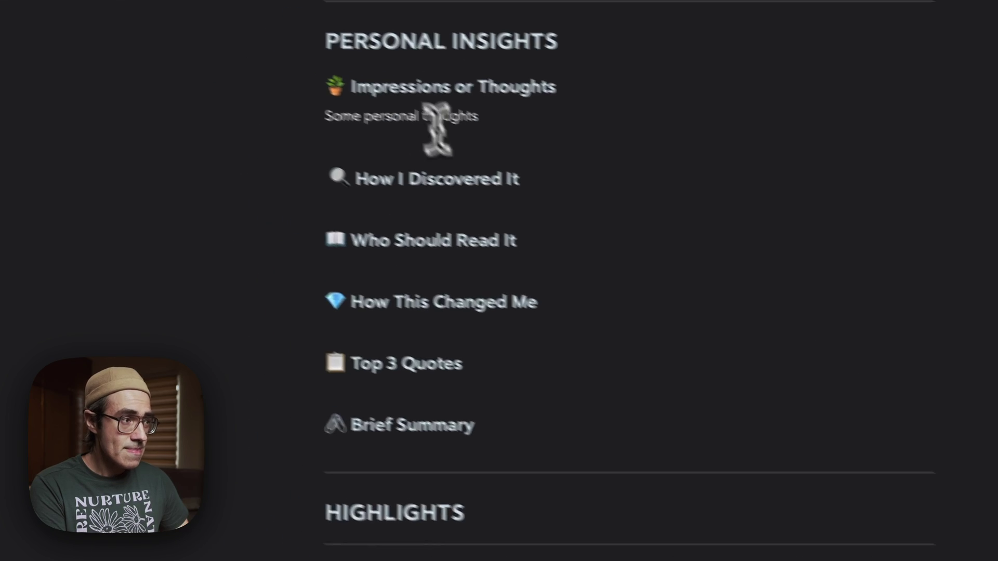
Review the text under Impressions or Thoughts and the Highlights section below it
{"action": "left_click_drag", "start_coordinate": [515, 114], "coordinate": [327, 115]}
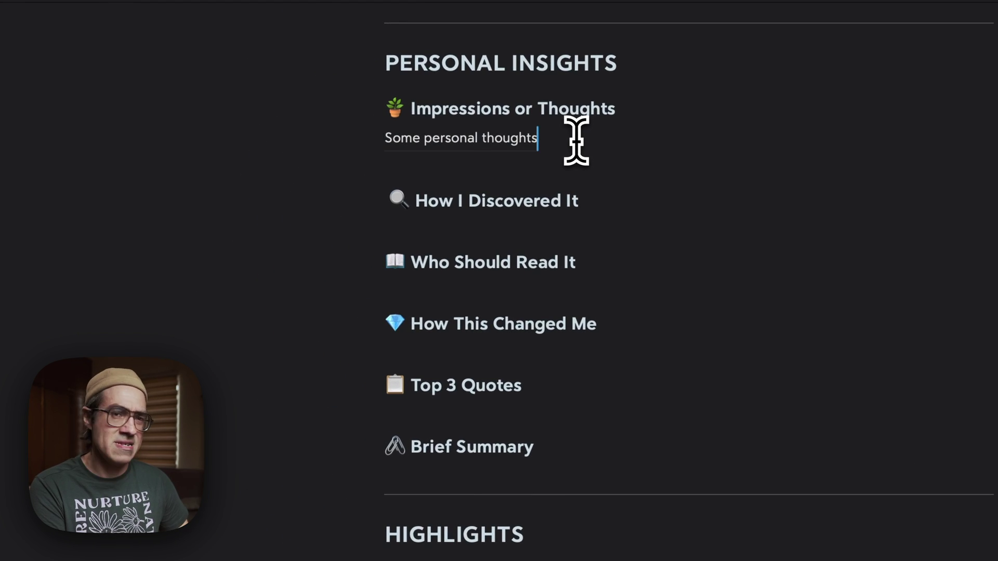
{"action": "scroll", "coordinate": [577, 143], "scroll_direction": "down", "scroll_amount": 6}
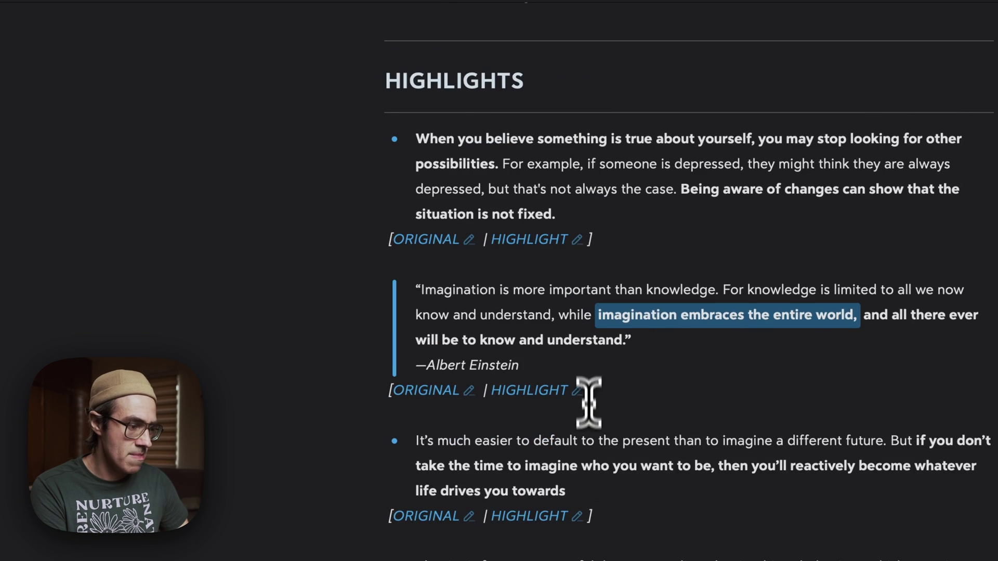
Examine the OPEN IN READWISE and UPDATE links and the Tags line below the highlights in the Bear note
{"action": "scroll", "coordinate": [589, 402], "scroll_direction": "down", "scroll_amount": 15}
{"action": "left_click", "coordinate": [446, 383]}
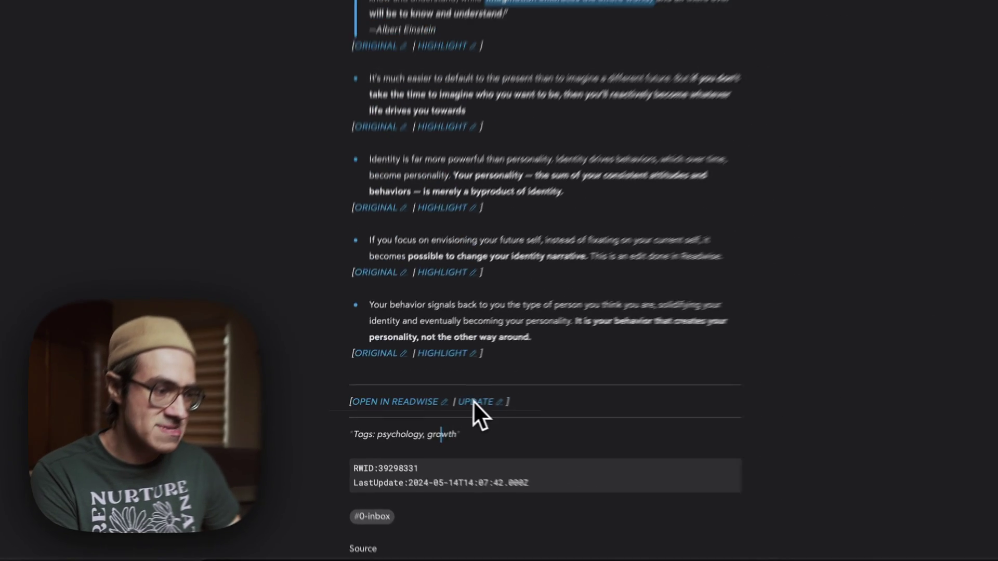
{"action": "left_click", "coordinate": [461, 435]}
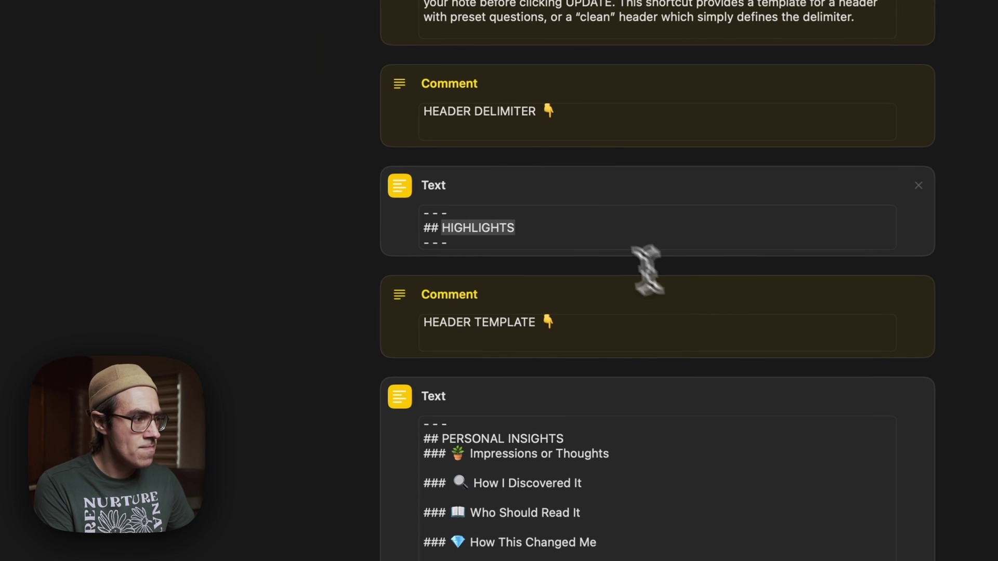
Switch to the RW to Bear shortcut in Shortcuts and review its header delimiter text and header template
{"action": "left_click", "coordinate": [374, 234]}
{"action": "left_click", "coordinate": [542, 230]}
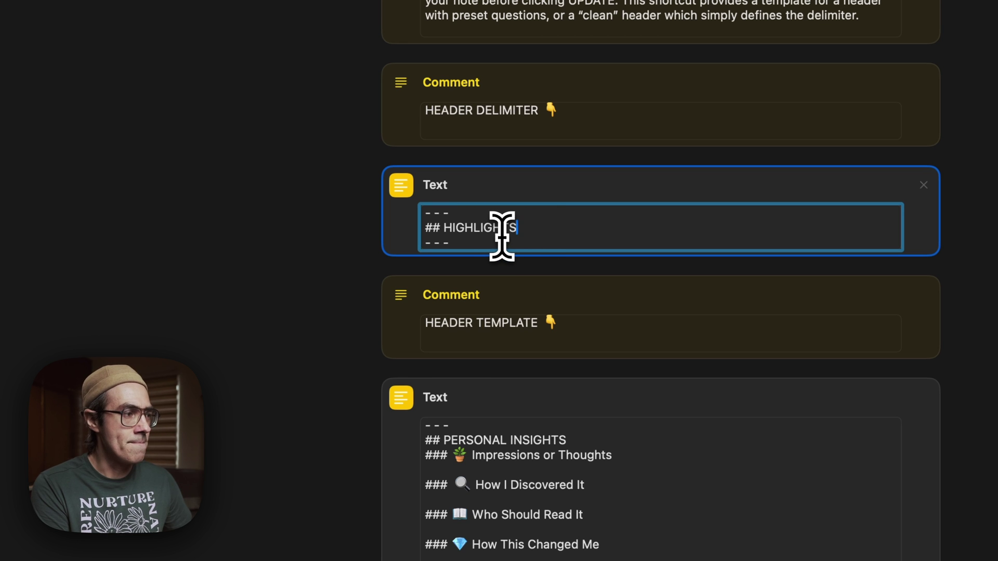
{"action": "double_click", "coordinate": [462, 227]}
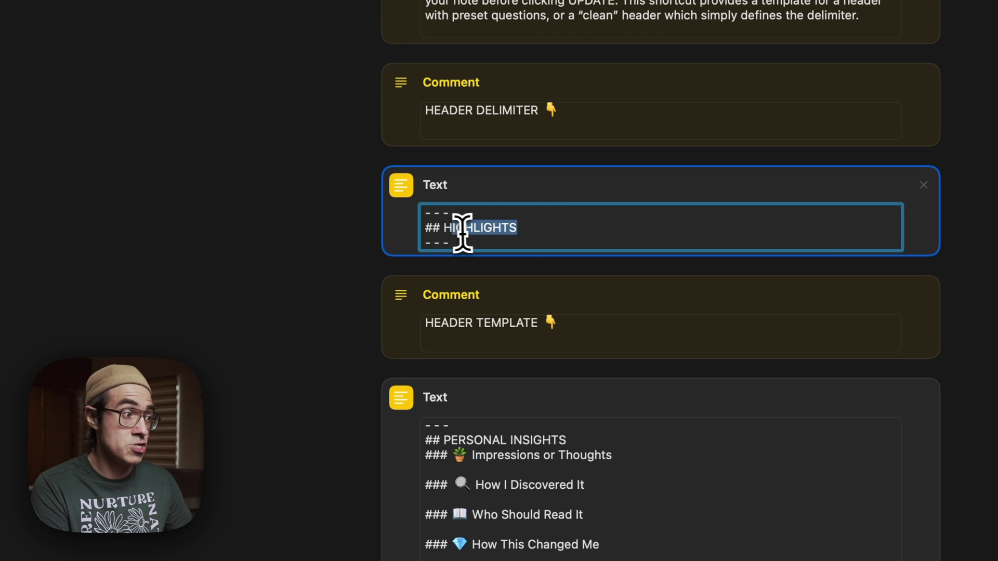
{"action": "left_click", "coordinate": [528, 229]}
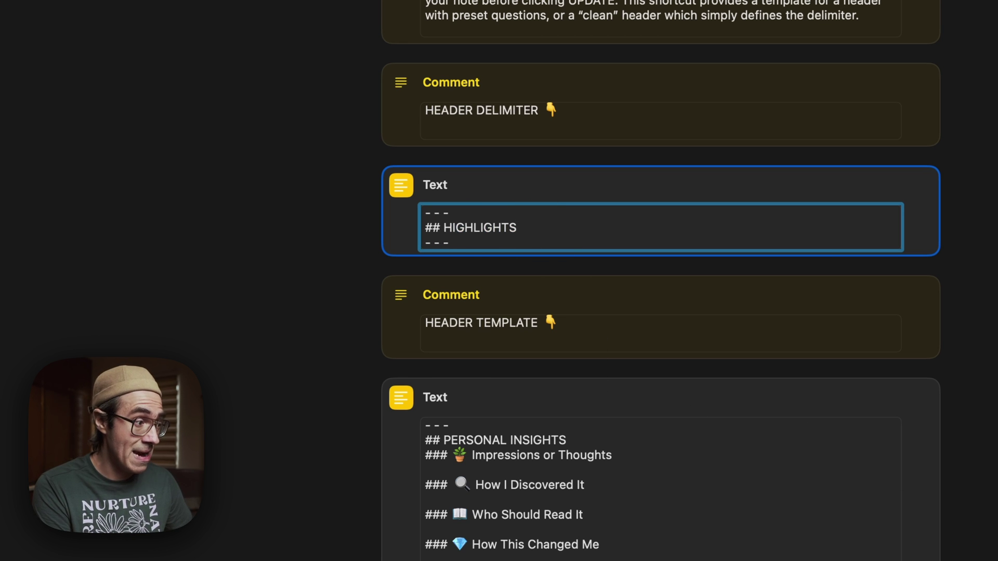
{"action": "scroll", "coordinate": [640, 506], "scroll_direction": "down", "scroll_amount": 3}
{"action": "left_click", "coordinate": [592, 512]}
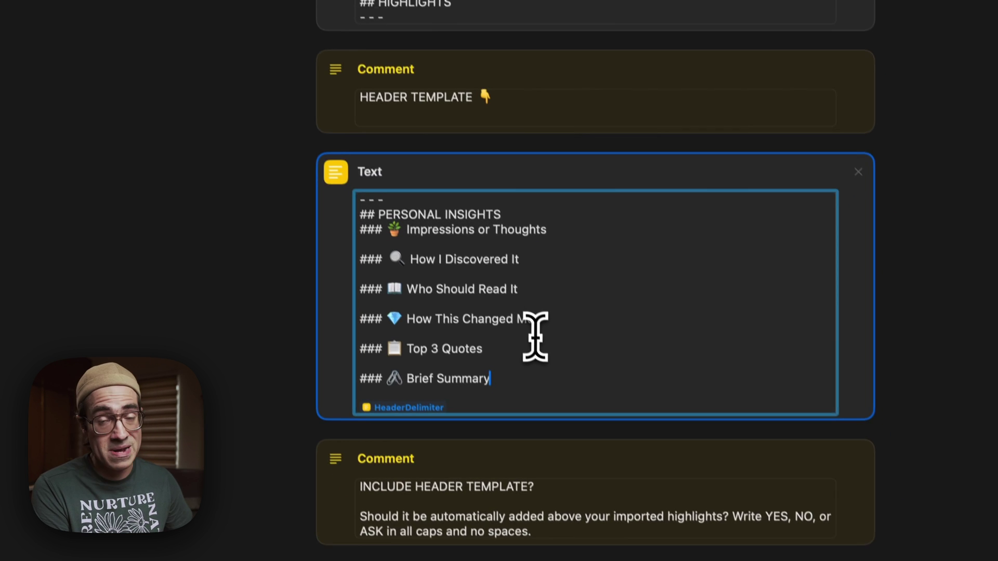
{"action": "scroll", "coordinate": [792, 321], "scroll_direction": "down", "scroll_amount": 3}
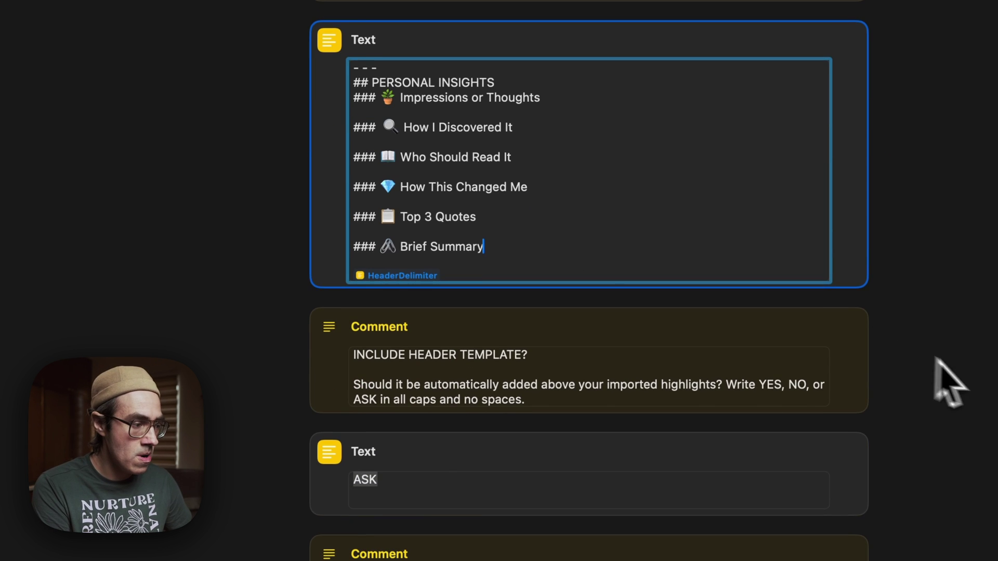
Set the INCLUDE HEADER TEMPLATE? text to NO and change it back to ASK
{"action": "left_click", "coordinate": [620, 489]}
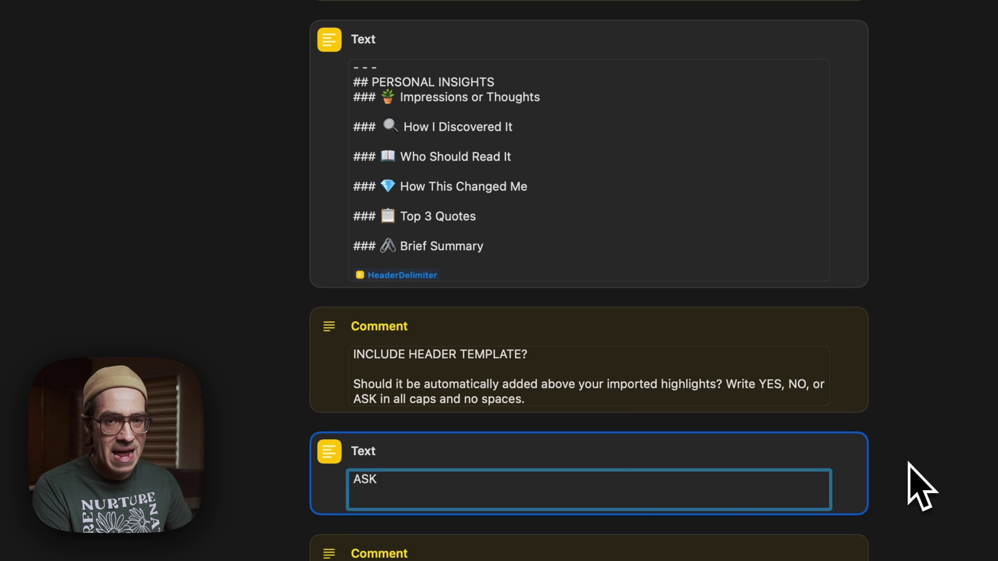
{"action": "left_click_drag", "start_coordinate": [439, 494], "coordinate": [331, 484]}
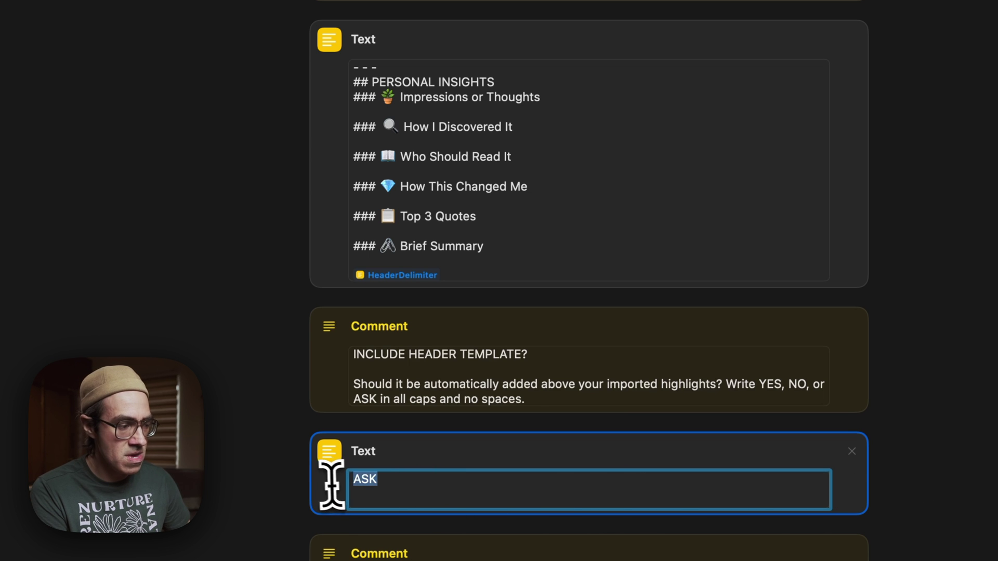
{"action": "type", "text": "NO"}
{"action": "key", "text": "BackSpace"}
{"action": "key", "text": "BackSpace"}
{"action": "type", "text": "ASK"}
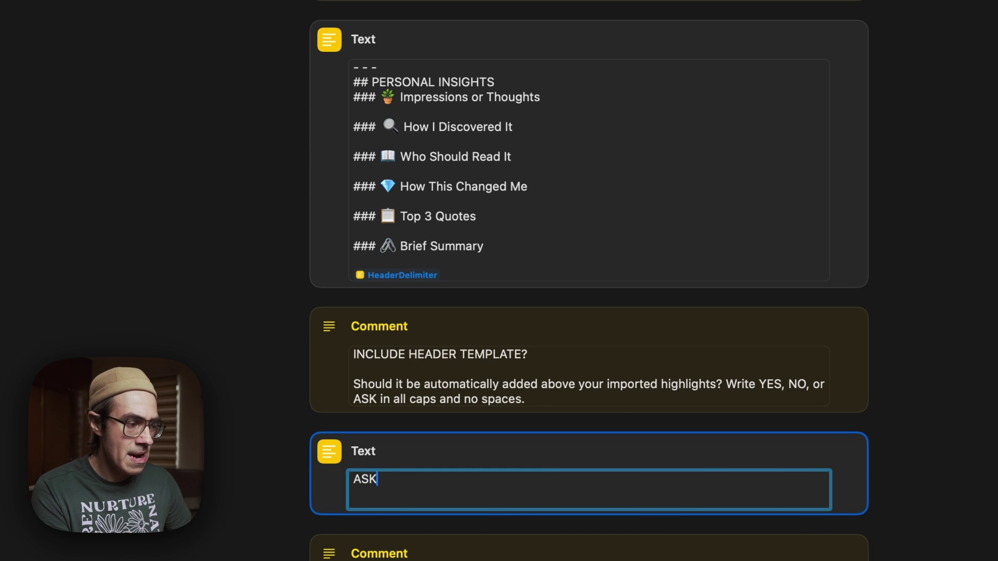
{"action": "key", "text": "Escape"}
{"action": "scroll", "coordinate": [589, 281], "scroll_direction": "down", "scroll_amount": 5}
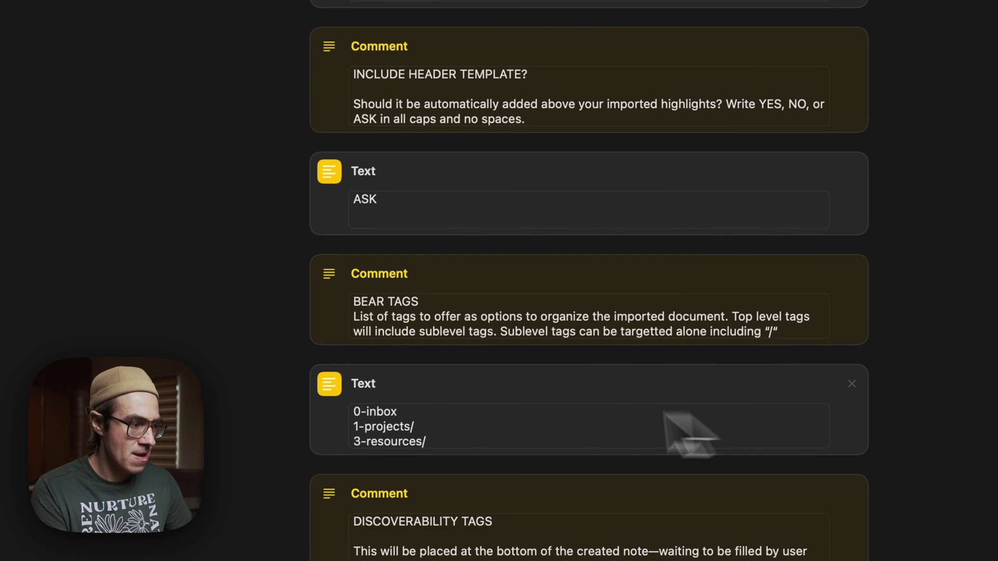
{"action": "left_click_drag", "start_coordinate": [410, 206], "coordinate": [337, 200]}
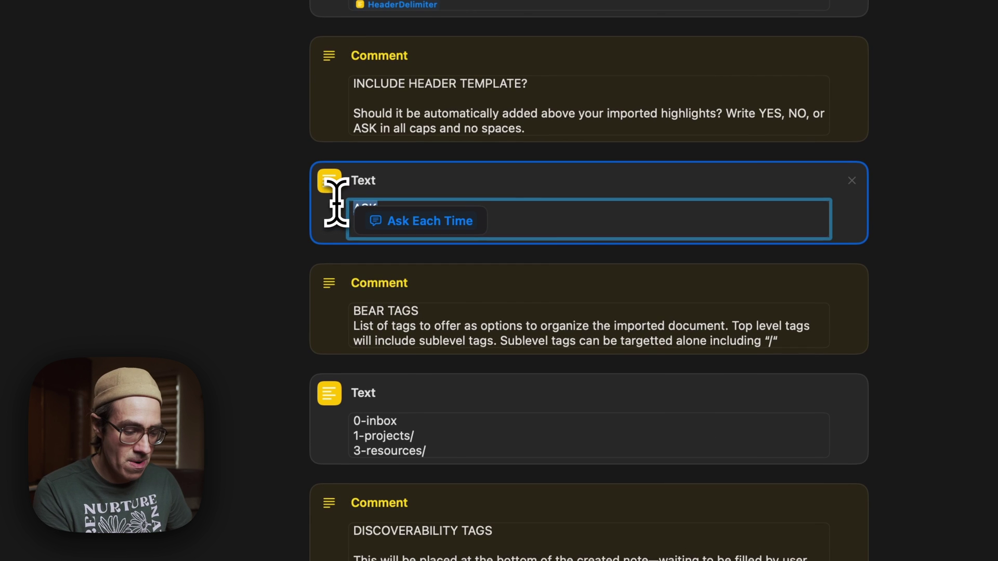
{"action": "key", "text": "super+z"}
{"action": "key", "text": "Escape"}
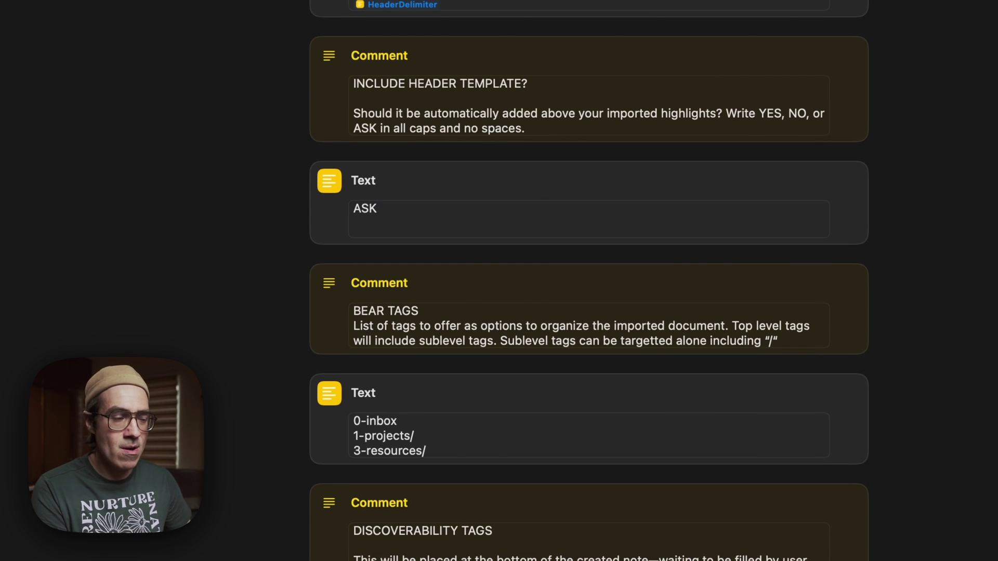
Review the tag list under BEAR TAGS, from the inbox tag to the projects entry with its trailing slash
{"action": "scroll", "coordinate": [419, 390], "scroll_direction": "down", "scroll_amount": 1}
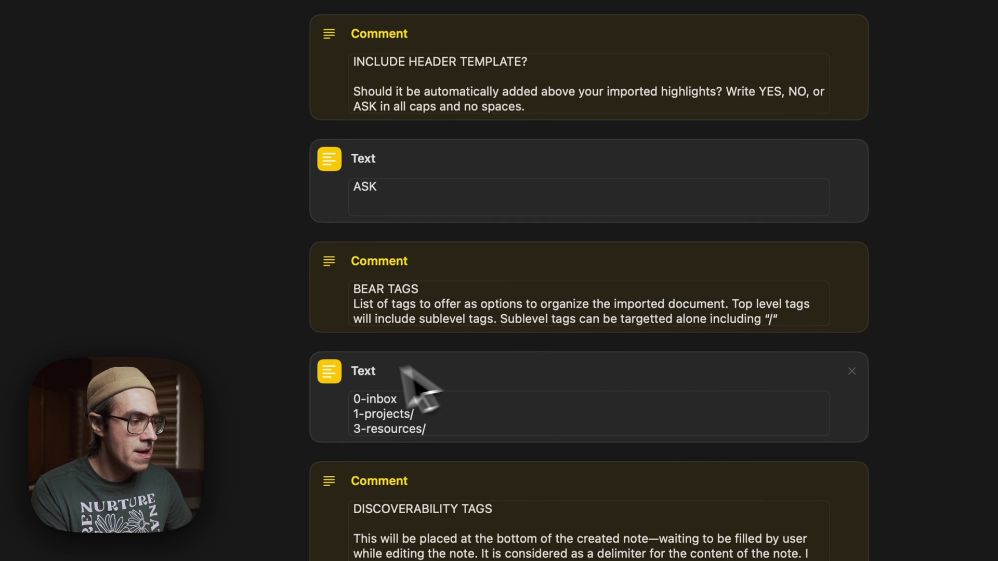
{"action": "left_click", "coordinate": [452, 401]}
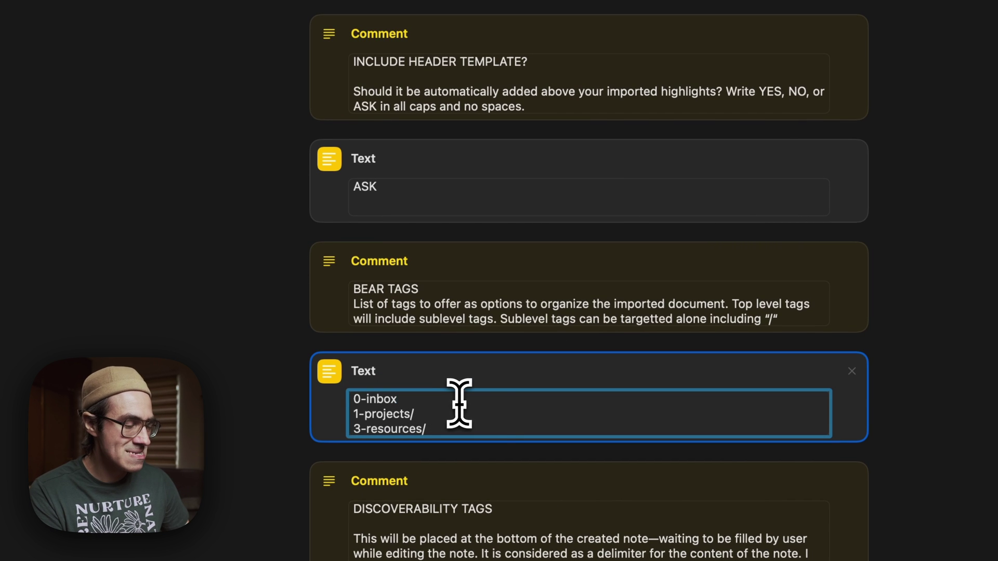
{"action": "left_click", "coordinate": [476, 412]}
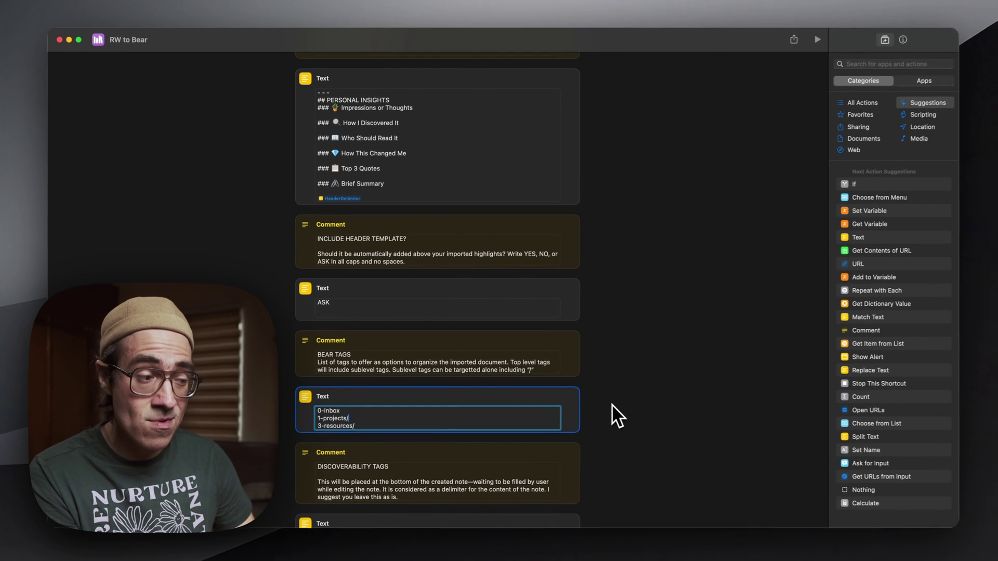
Switch to Bear, collapse the 1-projects and 2-areas tags, and expand 3-resources to view its sublevel tags before collapsing it
{"action": "key", "text": "super+Tab"}
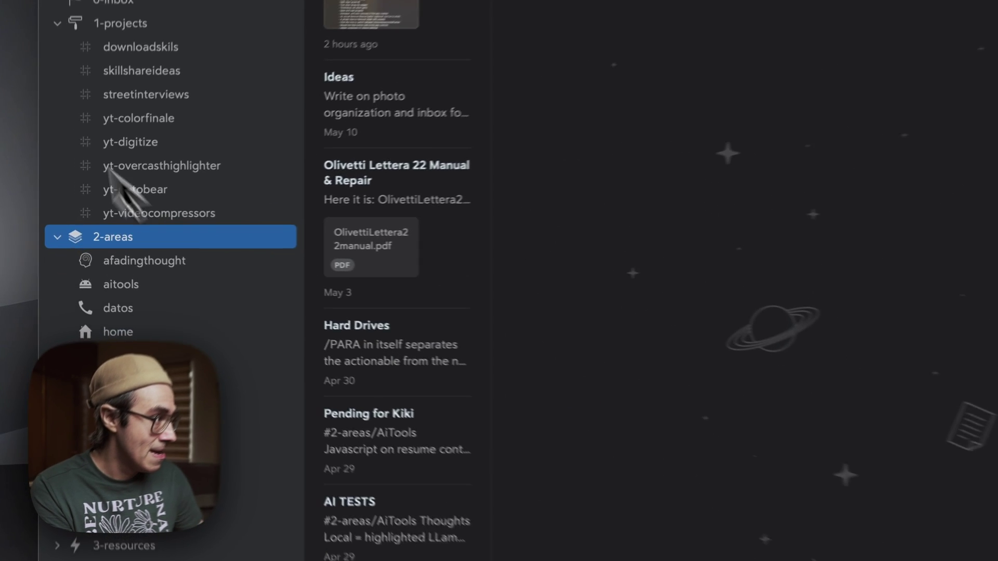
{"action": "left_click", "coordinate": [62, 126]}
{"action": "left_click", "coordinate": [63, 141]}
{"action": "left_click", "coordinate": [57, 54]}
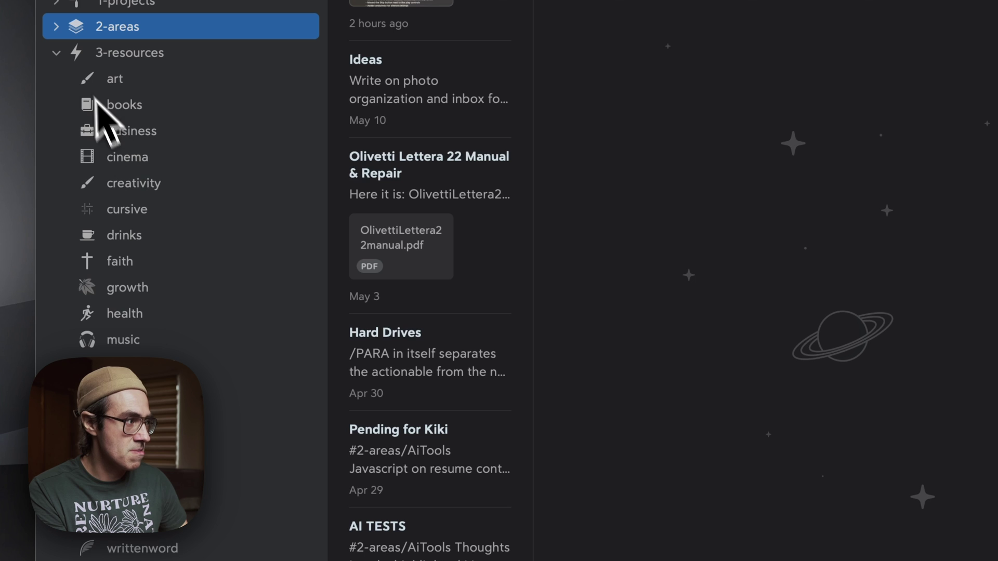
{"action": "left_click", "coordinate": [57, 53]}
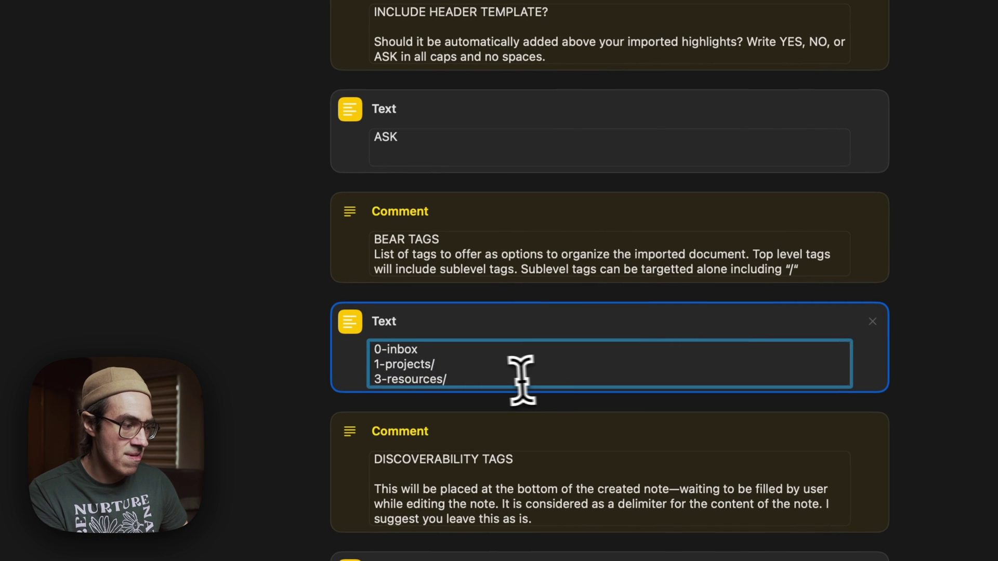
Return to Shortcuts, check the 3-resources/ entry in the tag list, and read the discoverability tags and backup comments
{"action": "left_click_drag", "start_coordinate": [521, 379], "coordinate": [387, 379]}
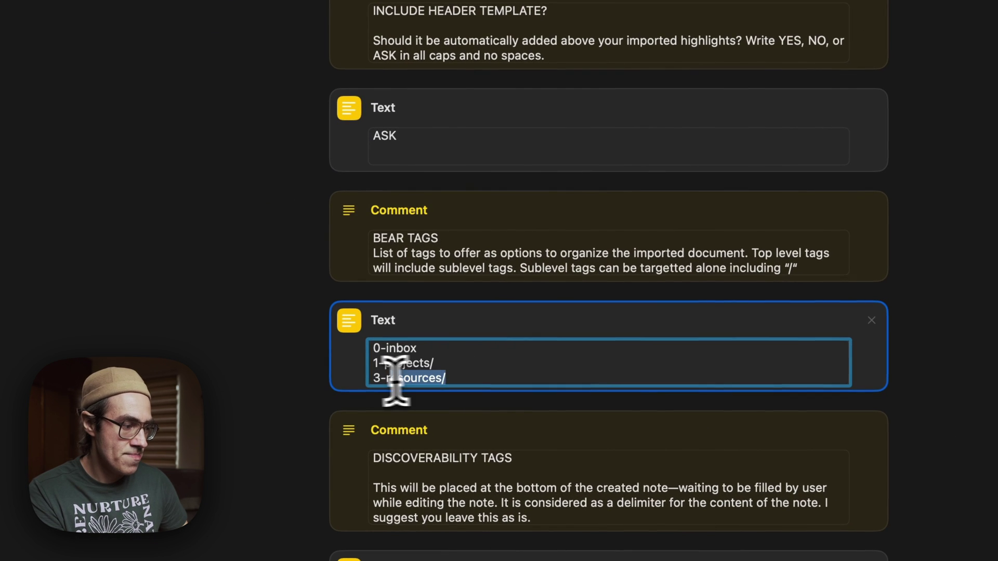
{"action": "left_click", "coordinate": [954, 374]}
{"action": "scroll", "coordinate": [960, 378], "scroll_direction": "down", "scroll_amount": 5}
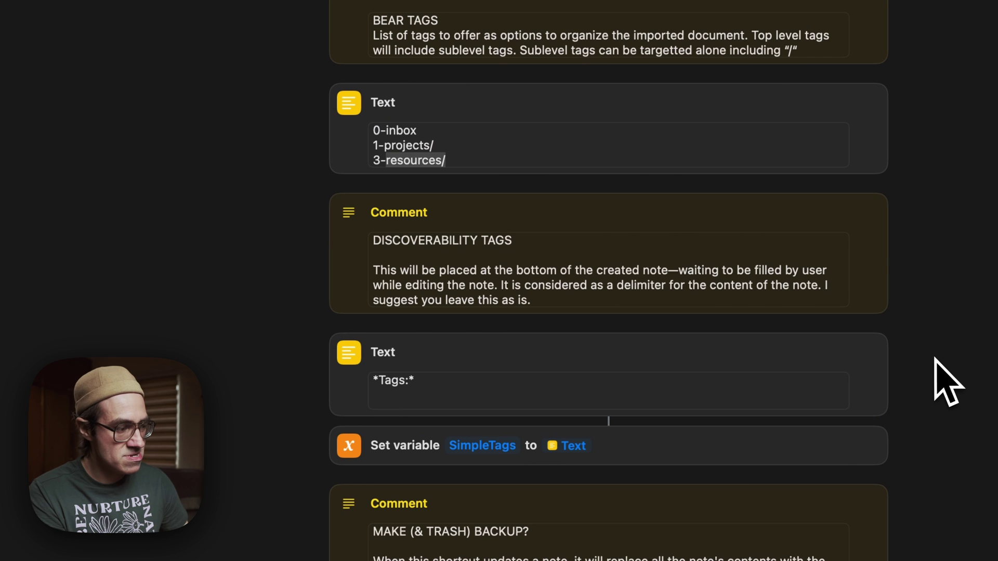
{"action": "scroll", "coordinate": [954, 359], "scroll_direction": "down", "scroll_amount": 4}
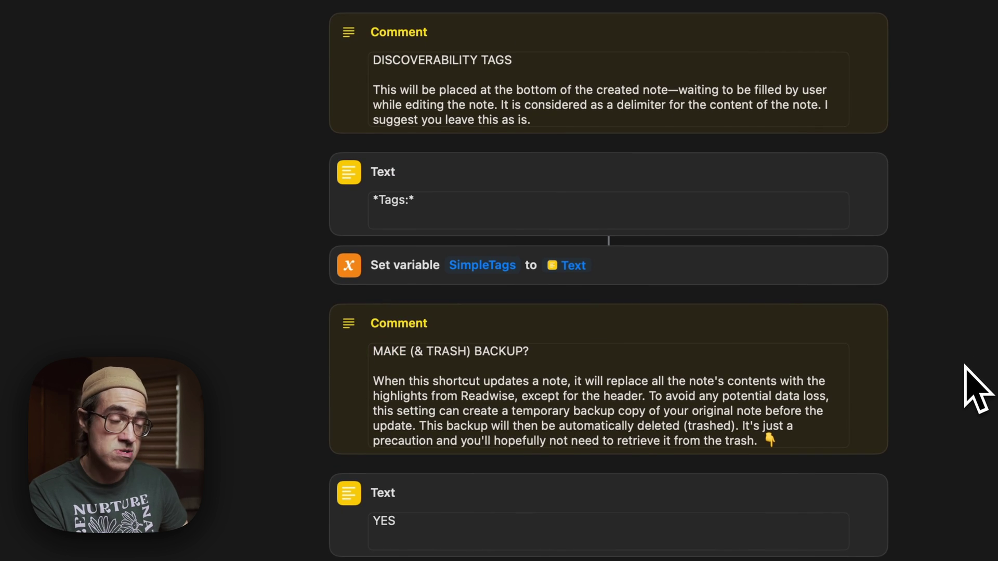
{"action": "scroll", "coordinate": [972, 396], "scroll_direction": "down", "scroll_amount": 1}
{"action": "scroll", "coordinate": [972, 393], "scroll_direction": "up", "scroll_amount": 2}
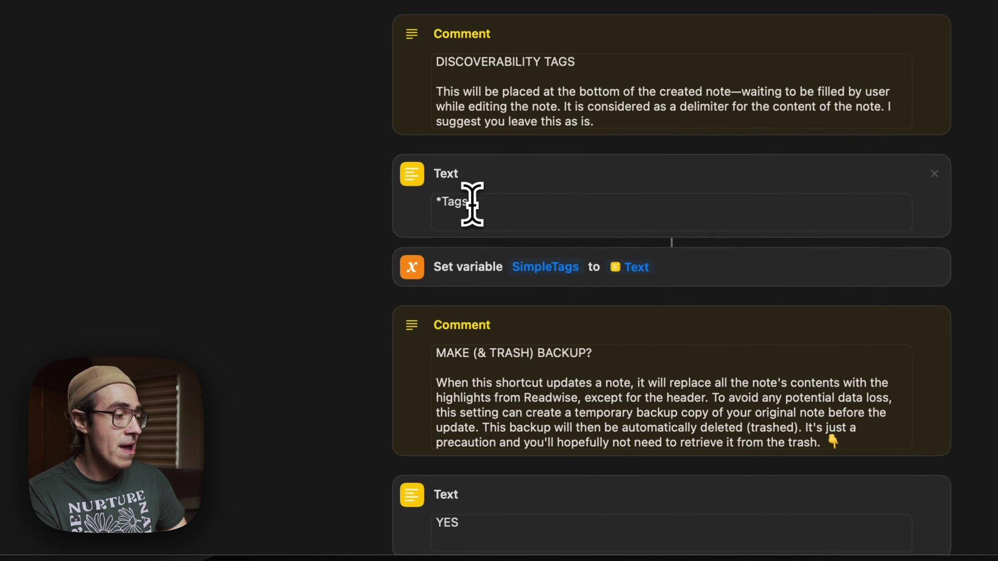
Add readwisedocs after "Tags:" in the discoverability tags text, and remove it again
{"action": "left_click", "coordinate": [454, 208]}
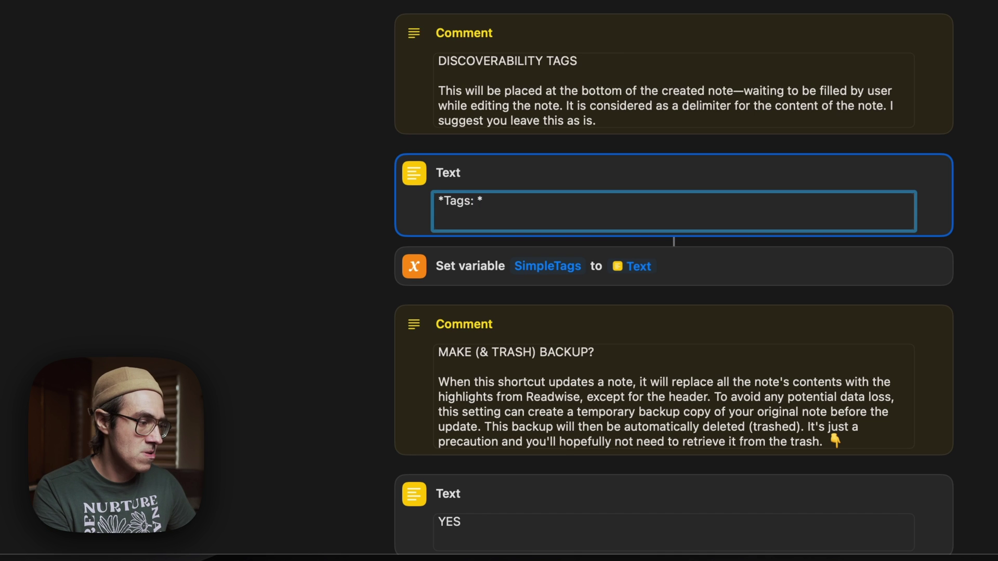
{"action": "type", "text": "readwisedocs"}
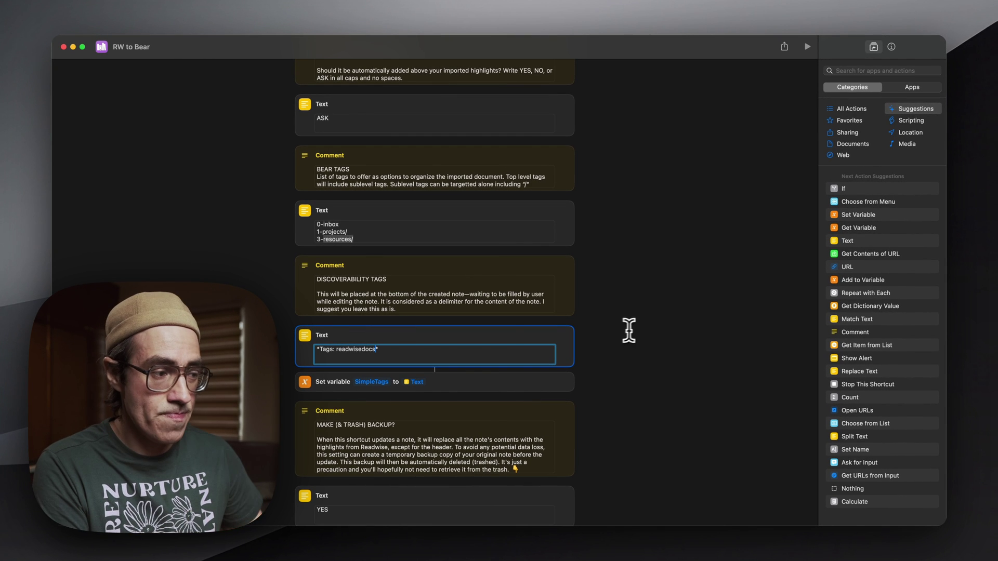
{"action": "scroll", "coordinate": [610, 396], "scroll_direction": "down", "scroll_amount": 2}
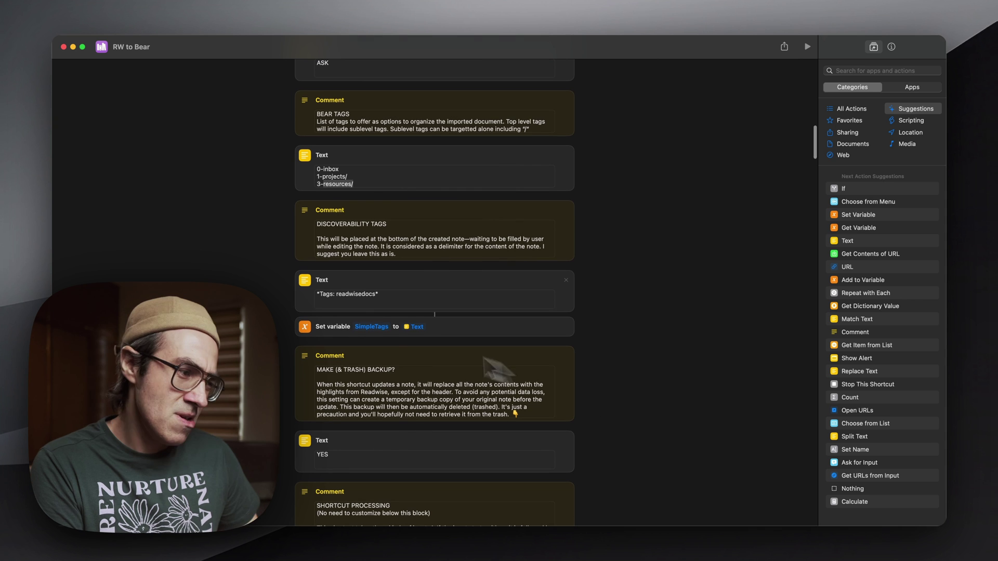
{"action": "double_click", "coordinate": [358, 294]}
{"action": "key", "text": "BackSpace"}
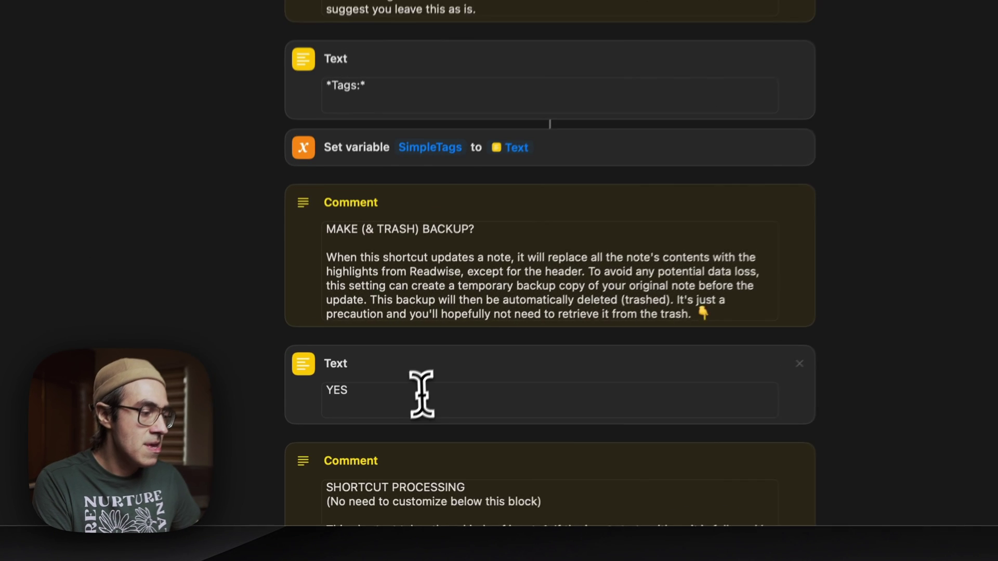
Examine the setting under MAKE (& TRASH) BACKUP? in the shortcut
{"action": "left_click", "coordinate": [437, 389]}
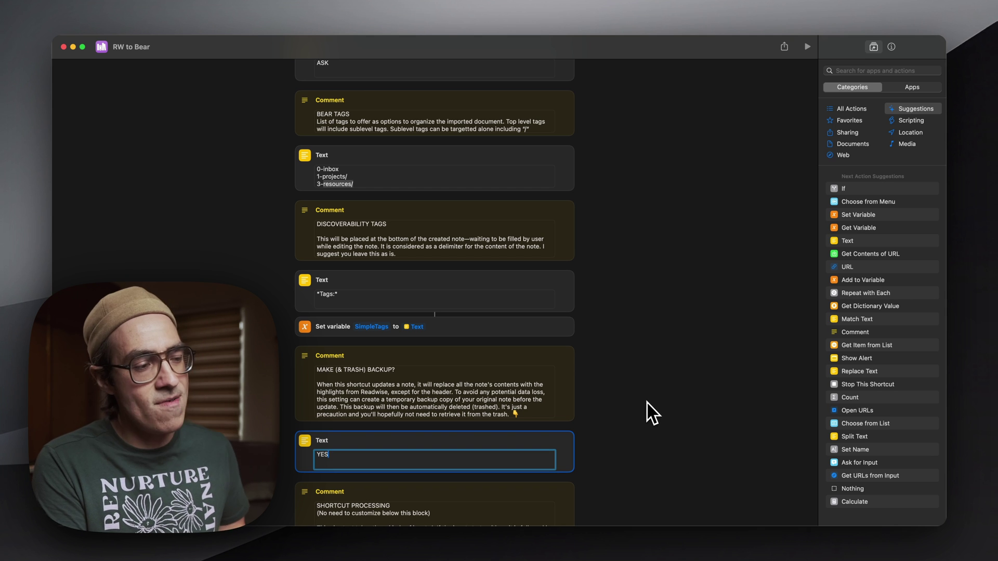
{"action": "left_click", "coordinate": [632, 416]}
{"action": "left_click", "coordinate": [550, 453]}
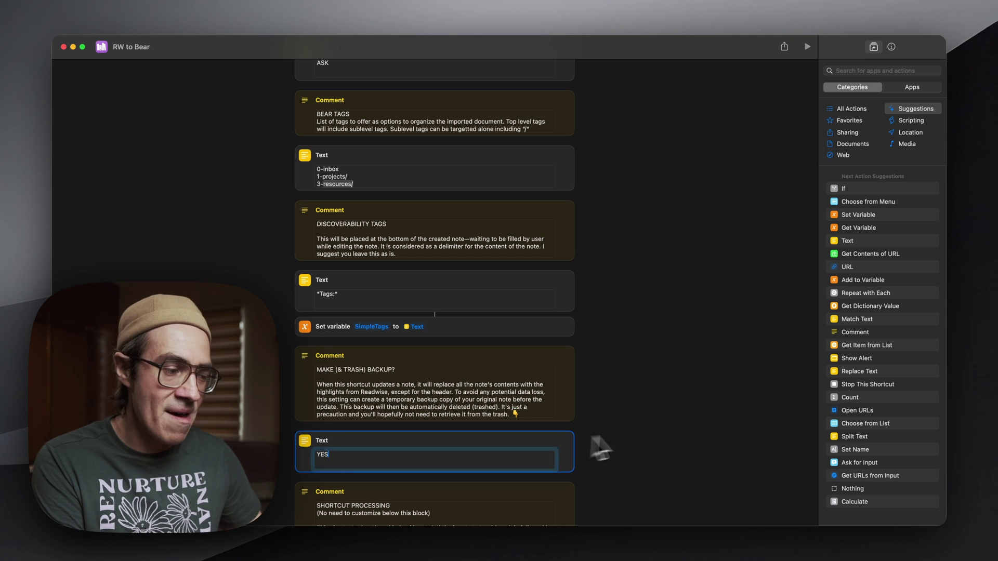
{"action": "left_click", "coordinate": [669, 428]}
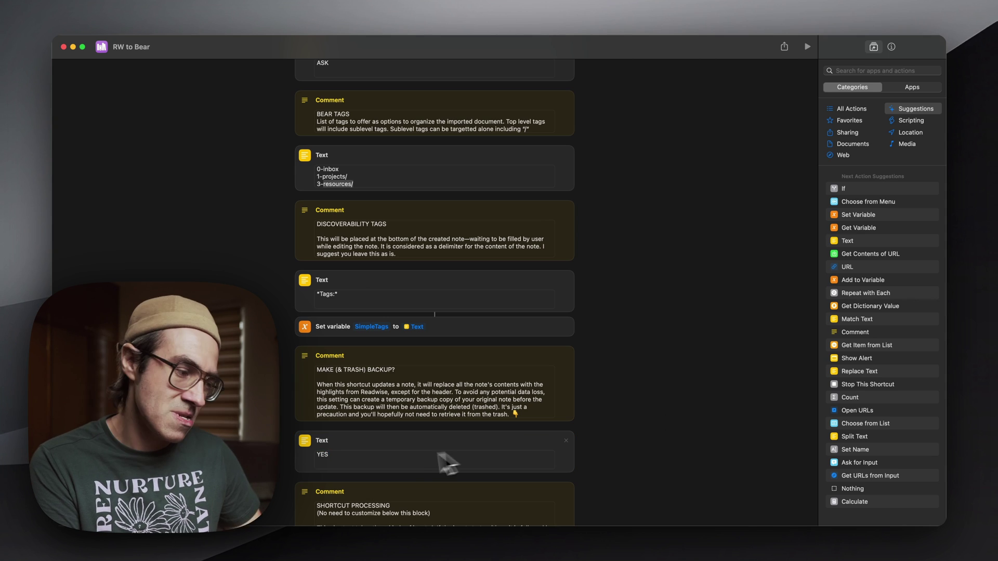